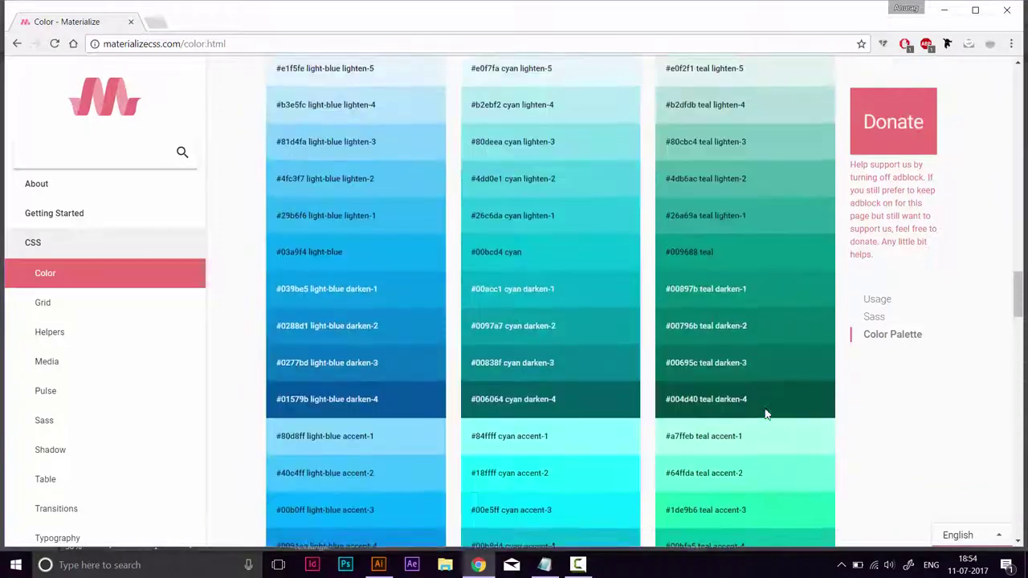
Start a "Dark blue space" note in Notepad and fill the Illustrator background square with colour 1a237e.
{"action": "key", "text": "alt+Tab"}
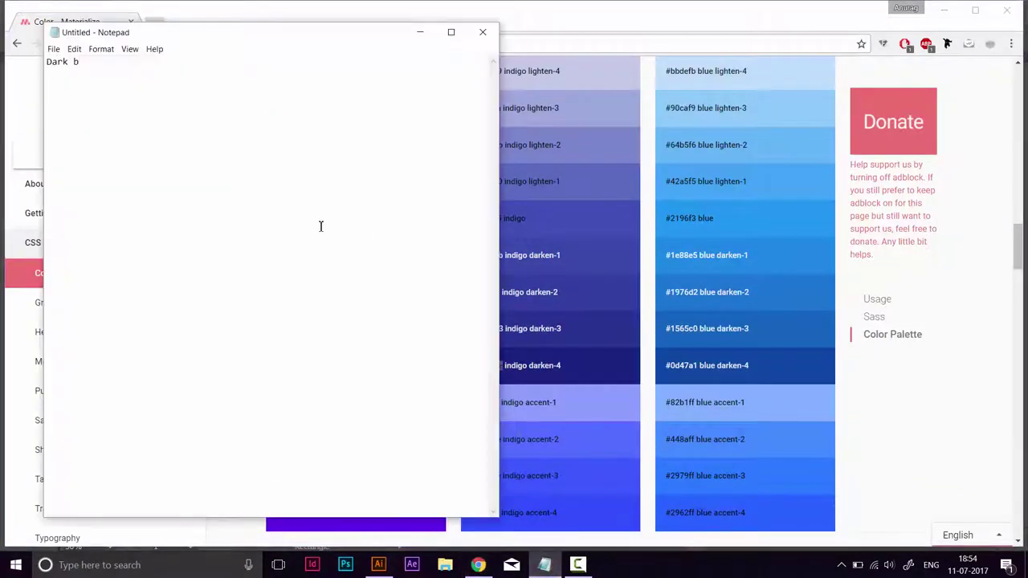
{"action": "left_click", "coordinate": [379, 564]}
{"action": "double_click", "coordinate": [20, 386]}
{"action": "double_click", "coordinate": [713, 392]}
{"action": "type", "text": "1a237e"}
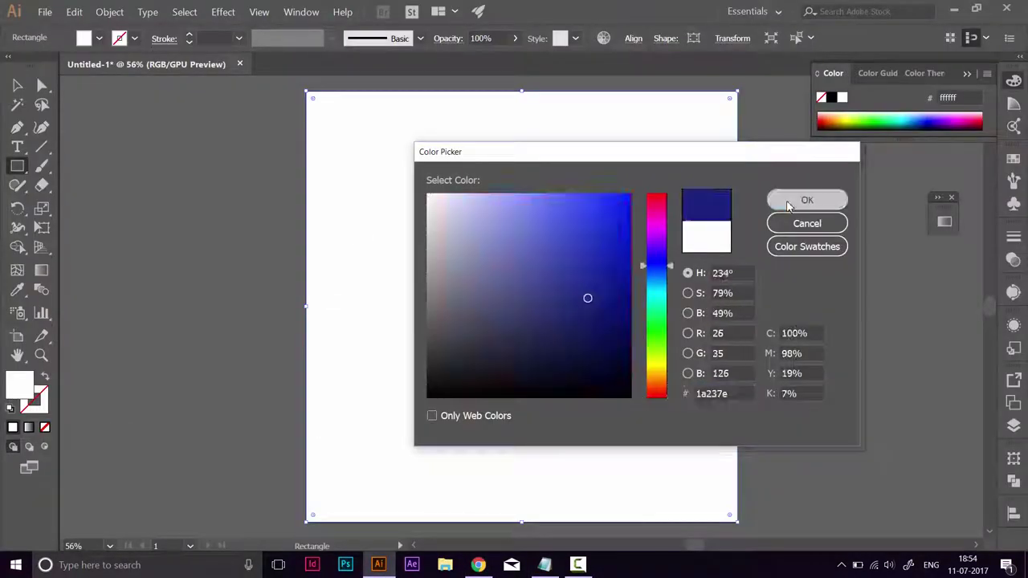
{"action": "left_click", "coordinate": [790, 206]}
{"action": "key", "text": "v"}
{"action": "left_click", "coordinate": [174, 190]}
Copy the deep-purple darken-4 code 311b92 from the Materialize palette and record it under "Dark blue space" in Notepad.
{"action": "left_click", "coordinate": [479, 564]}
{"action": "scroll", "coordinate": [339, 331], "scroll_direction": "down", "scroll_amount": 1}
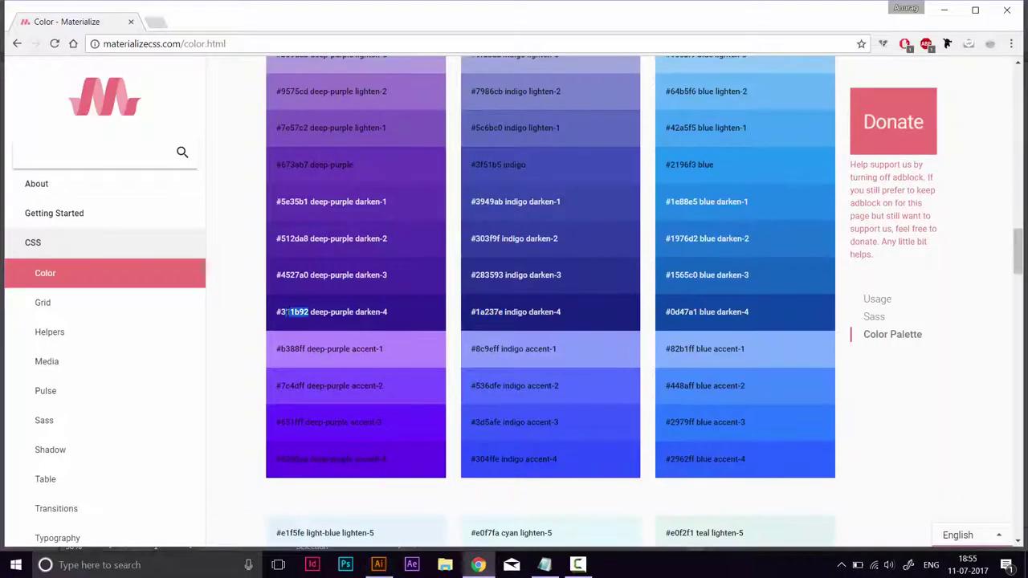
{"action": "left_click", "coordinate": [541, 570]}
{"action": "left_click_drag", "start_coordinate": [81, 74], "coordinate": [34, 78]}
{"action": "type", "text": "311b92"}
Try setting the Illustrator fill to 311b92 and a darker shade of it without selecting the background.
{"action": "left_click", "coordinate": [382, 567]}
{"action": "double_click", "coordinate": [20, 386]}
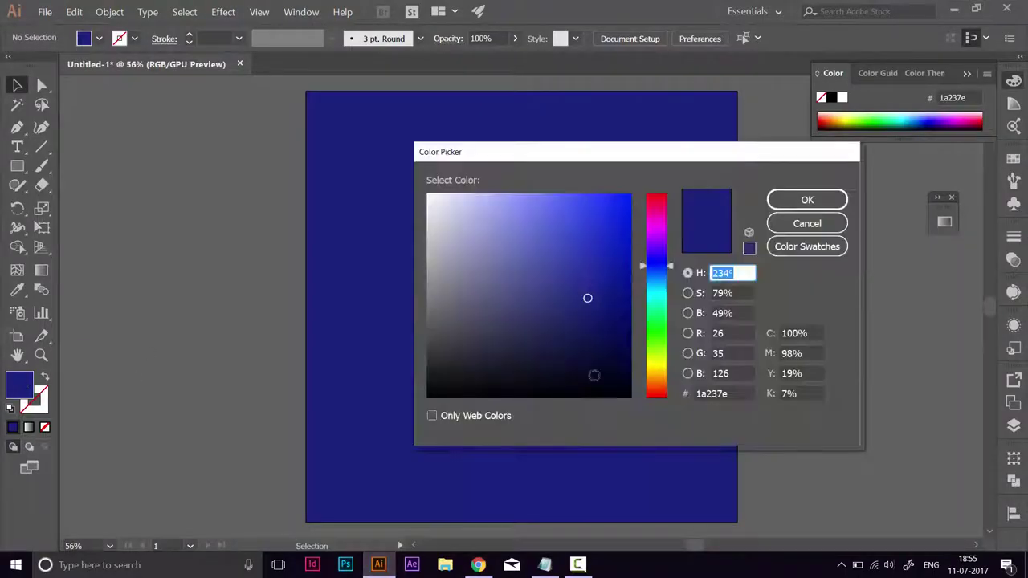
{"action": "double_click", "coordinate": [713, 393]}
{"action": "type", "text": "311b92"}
{"action": "left_click", "coordinate": [807, 200]}
{"action": "double_click", "coordinate": [20, 387]}
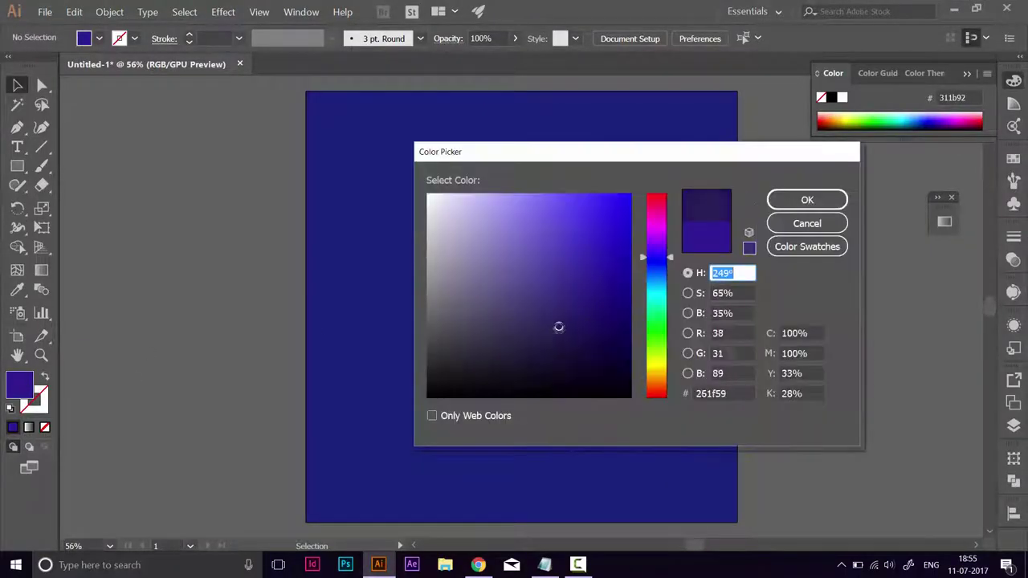
{"action": "mouse_move", "coordinate": [559, 328]}
{"action": "left_mouse_down"}
{"action": "mouse_move", "coordinate": [570, 343]}
{"action": "mouse_move", "coordinate": [569, 332]}
{"action": "left_mouse_up"}
{"action": "left_click", "coordinate": [807, 207]}
Recolour the background square to the very dark navy 0c102d.
{"action": "left_click", "coordinate": [464, 259]}
{"action": "double_click", "coordinate": [19, 387]}
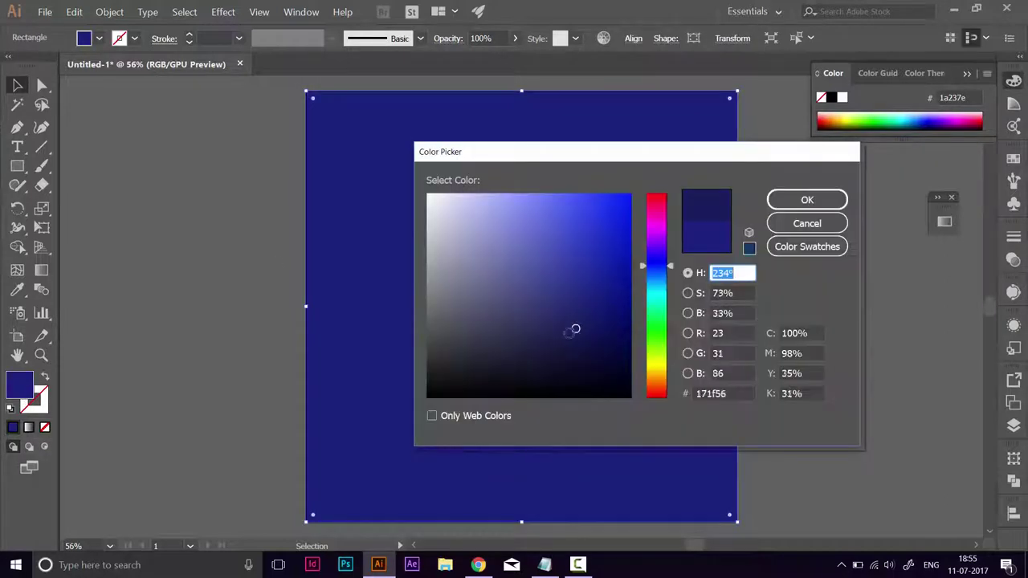
{"action": "left_click", "coordinate": [578, 360]}
{"action": "key", "text": "Return"}
{"action": "left_click", "coordinate": [144, 192]}
Copy the blue lighten-2 code 64b5f6 from the Materialize palette for the globe and return to Illustrator.
{"action": "key", "text": "l"}
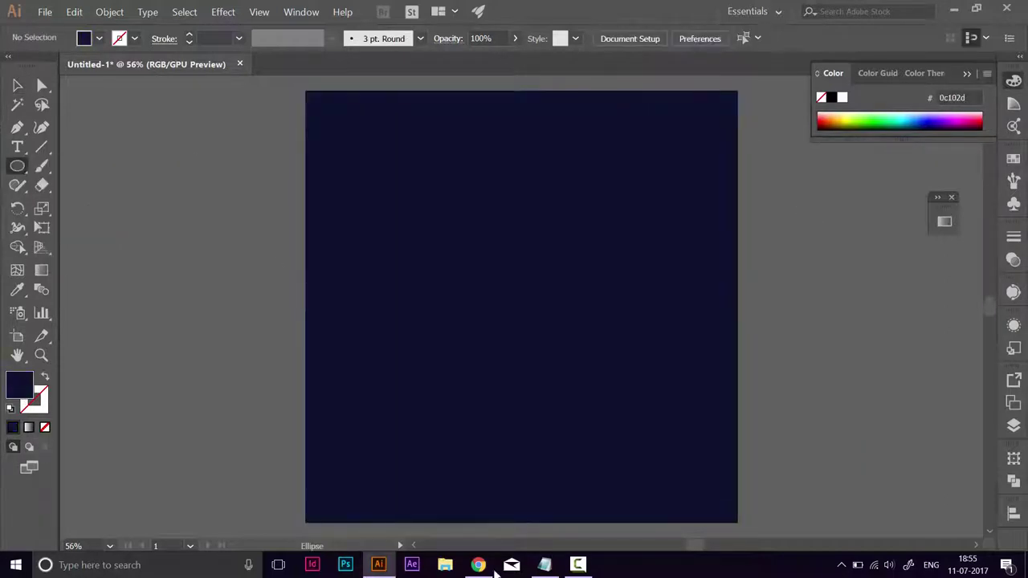
{"action": "left_click", "coordinate": [480, 564]}
{"action": "scroll", "coordinate": [769, 346], "scroll_direction": "up", "scroll_amount": 3}
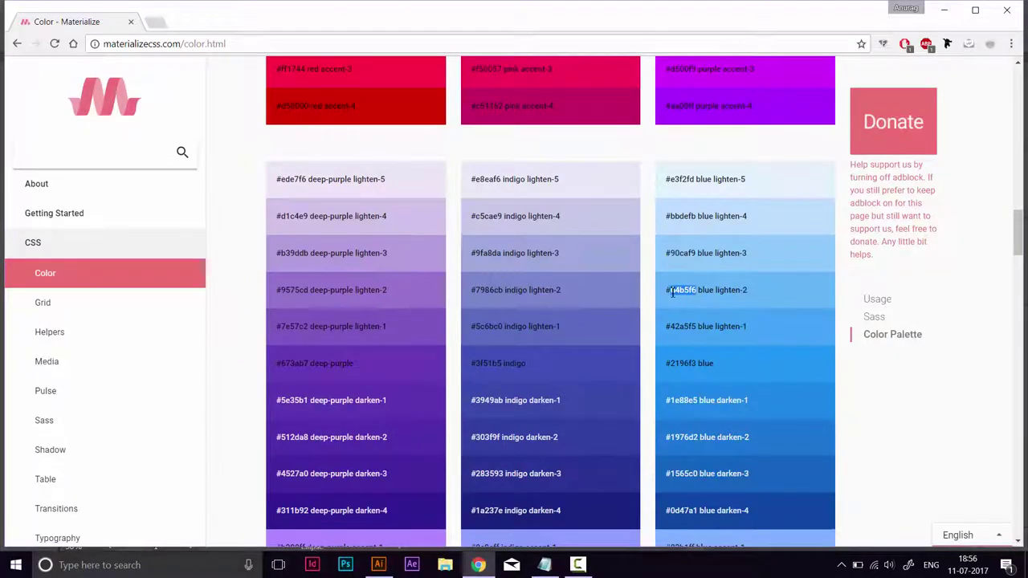
{"action": "left_click", "coordinate": [378, 564]}
Draw a circle in the lower-right part of the artboard and fill it with 64b5f6.
{"action": "left_click_drag", "start_coordinate": [548, 281], "coordinate": [719, 451]}
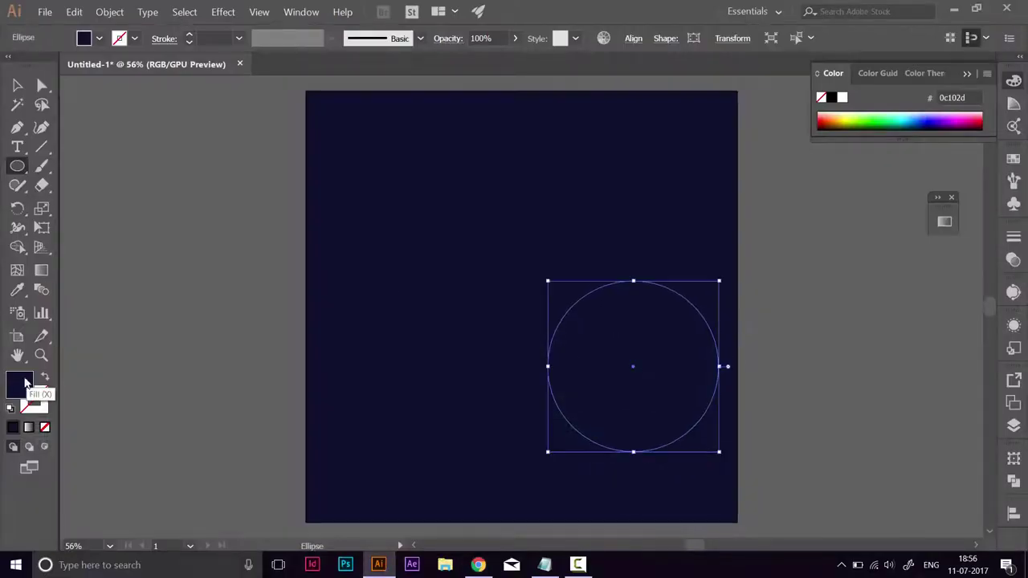
{"action": "double_click", "coordinate": [25, 383]}
{"action": "double_click", "coordinate": [721, 393]}
{"action": "type", "text": "64b5f6"}
{"action": "key", "text": "Return"}
Move the blue circle slightly down and left, and scale it down a little about its centre.
{"action": "left_click", "coordinate": [19, 86]}
{"action": "left_click", "coordinate": [161, 153]}
{"action": "left_click_drag", "start_coordinate": [656, 337], "coordinate": [638, 363]}
{"action": "left_click", "coordinate": [752, 353]}
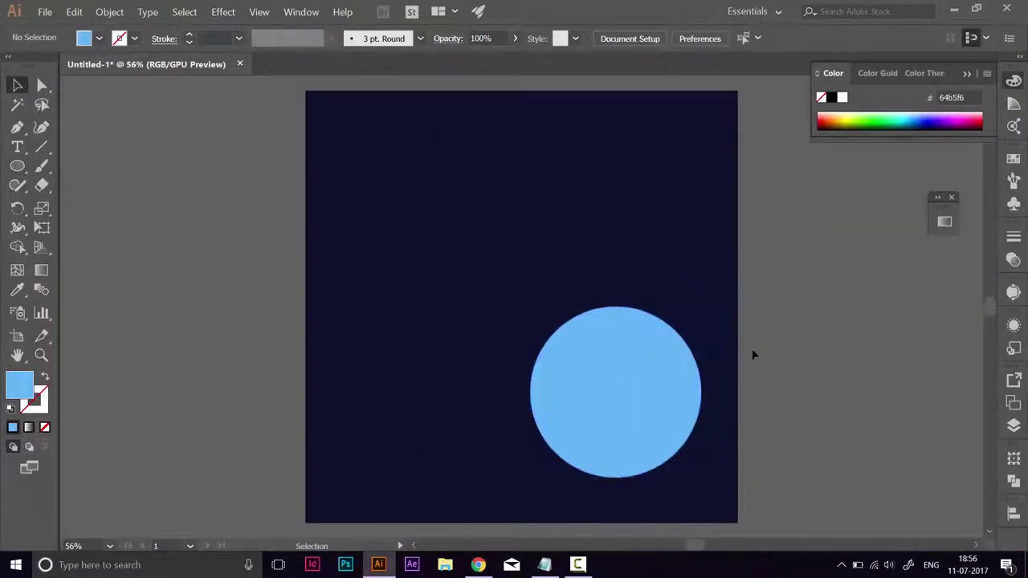
{"action": "left_click", "coordinate": [660, 354]}
{"action": "left_click_drag", "start_coordinate": [702, 306], "coordinate": [689, 318]}
{"action": "left_click", "coordinate": [819, 372]}
Record "light blue" 64b5f6 in Notepad and copy the green darken-2 code 388e3c from the Materialize palette.
{"action": "left_click", "coordinate": [545, 565]}
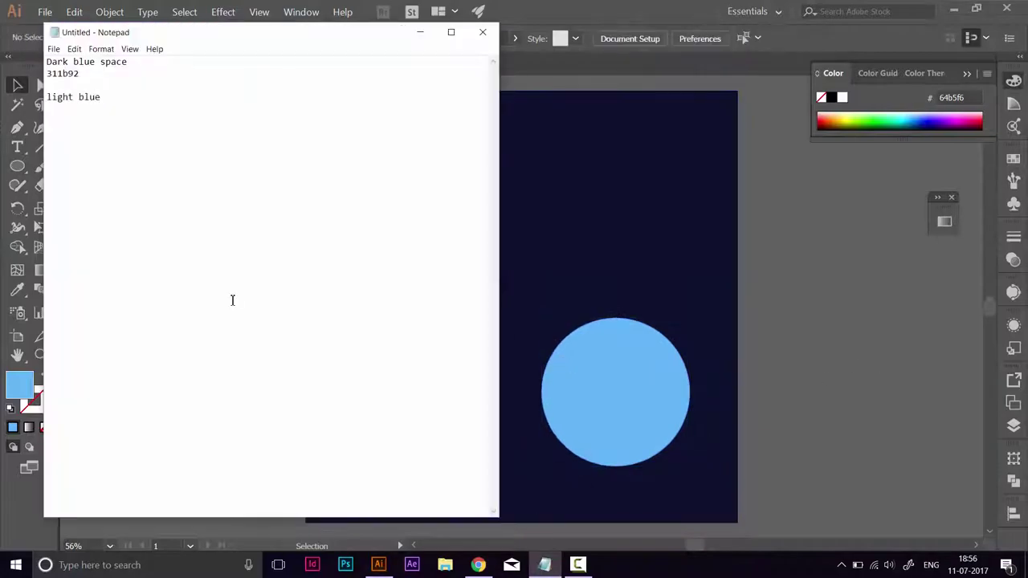
{"action": "left_click", "coordinate": [478, 565]}
{"action": "scroll", "coordinate": [539, 434], "scroll_direction": "down", "scroll_amount": 7}
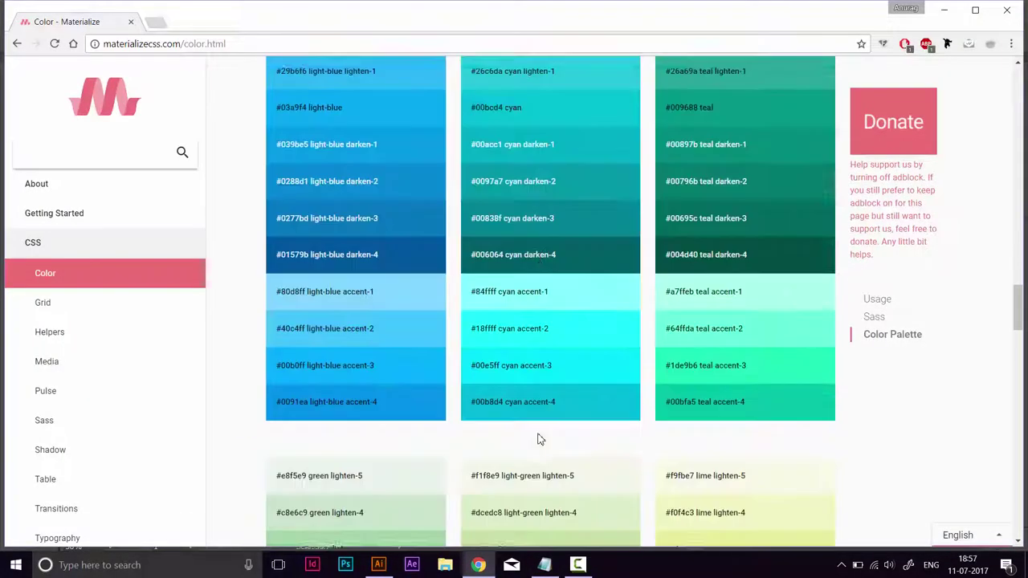
{"action": "scroll", "coordinate": [539, 436], "scroll_direction": "up", "scroll_amount": 3}
{"action": "scroll", "coordinate": [539, 438], "scroll_direction": "down", "scroll_amount": 15}
{"action": "scroll", "coordinate": [396, 338], "scroll_direction": "up", "scroll_amount": 2}
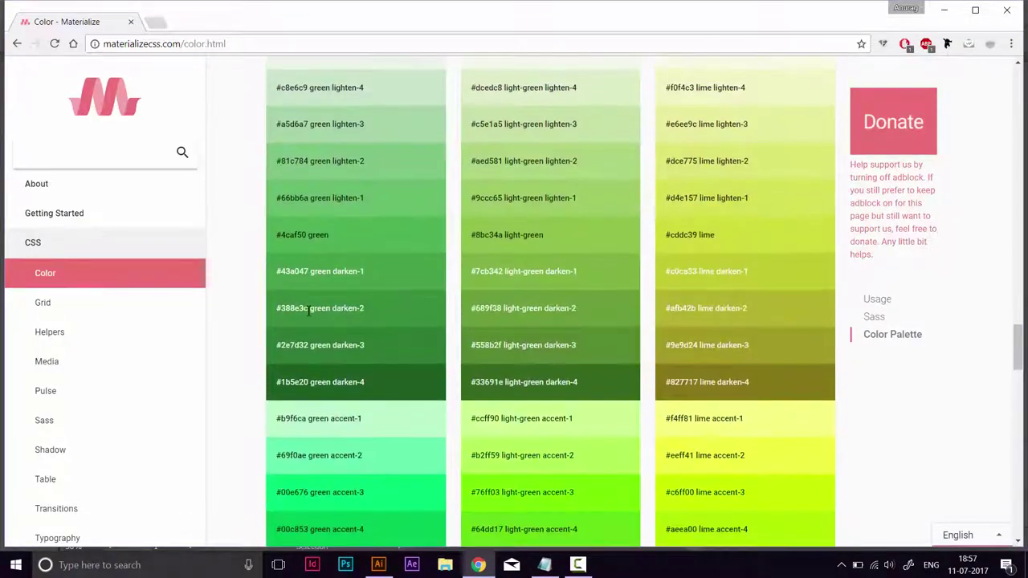
Draw a curved landmass with the Pen tool on the globe's upper left in Illustrator and fill it with 388e3c.
{"action": "left_click", "coordinate": [379, 565]}
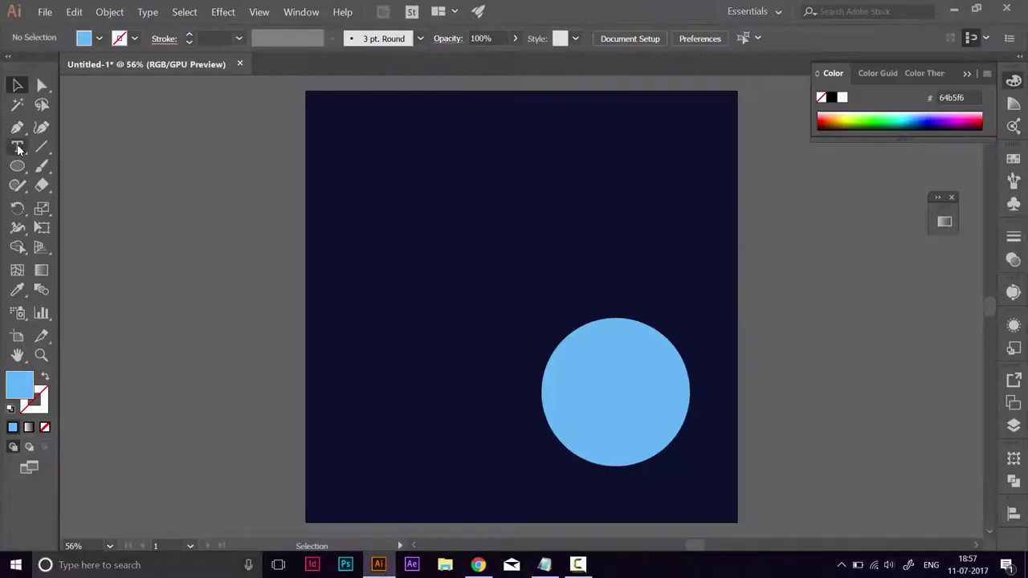
{"action": "left_click", "coordinate": [649, 327]}
{"action": "left_click", "coordinate": [615, 386]}
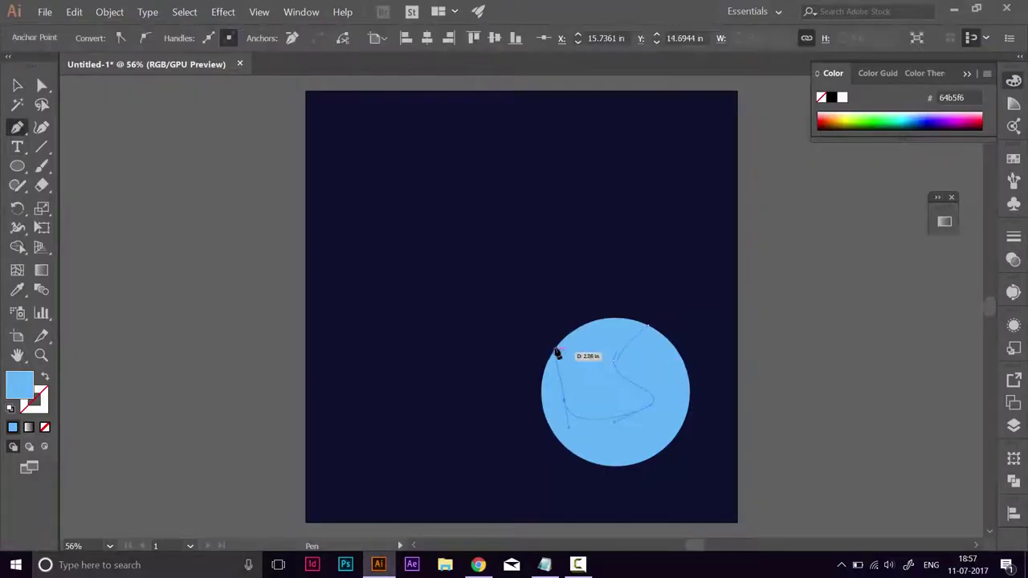
{"action": "double_click", "coordinate": [20, 386]}
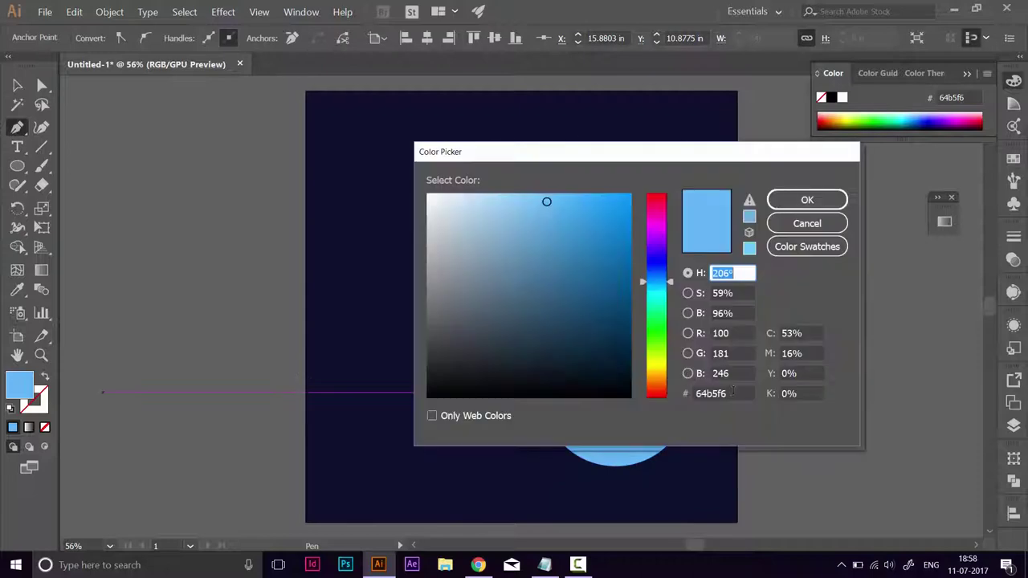
{"action": "double_click", "coordinate": [724, 393]}
{"action": "type", "text": "388e3c"}
{"action": "left_click", "coordinate": [777, 211]}
{"action": "left_click", "coordinate": [17, 86]}
{"action": "left_click", "coordinate": [178, 207]}
Record "earth green" with the code 388e3c in Notepad and minimize the notes.
{"action": "left_click", "coordinate": [545, 564]}
{"action": "type", "text": "earth green"}
{"action": "key", "text": "Return"}
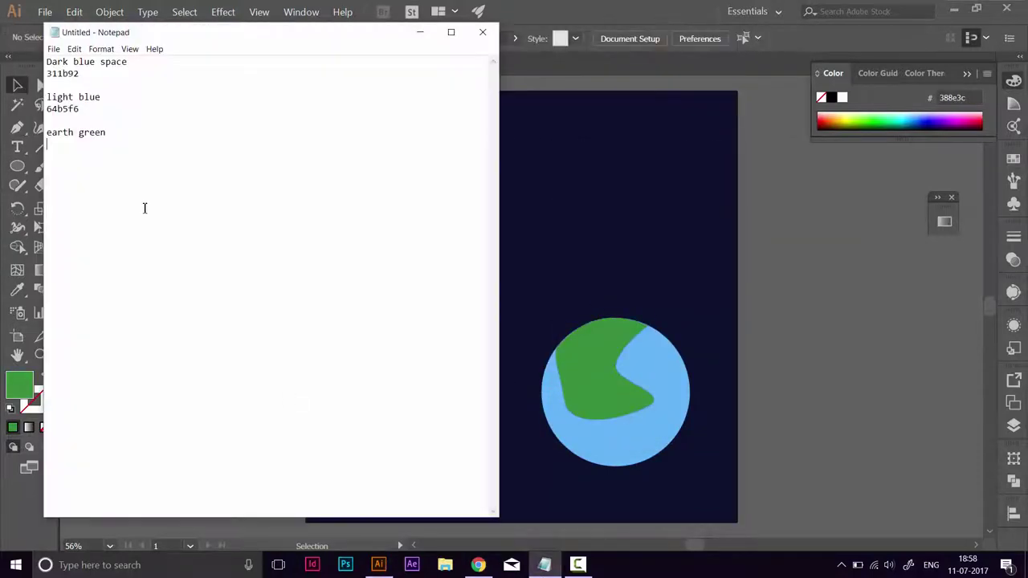
{"action": "type", "text": "388e3c"}
{"action": "key", "text": "Return"}
{"action": "key", "text": "Return"}
{"action": "left_click", "coordinate": [422, 32]}
Reshape the green landmass's left side with Direct Selection so it narrows inward and extends toward the globe's centre.
{"action": "left_click", "coordinate": [576, 361]}
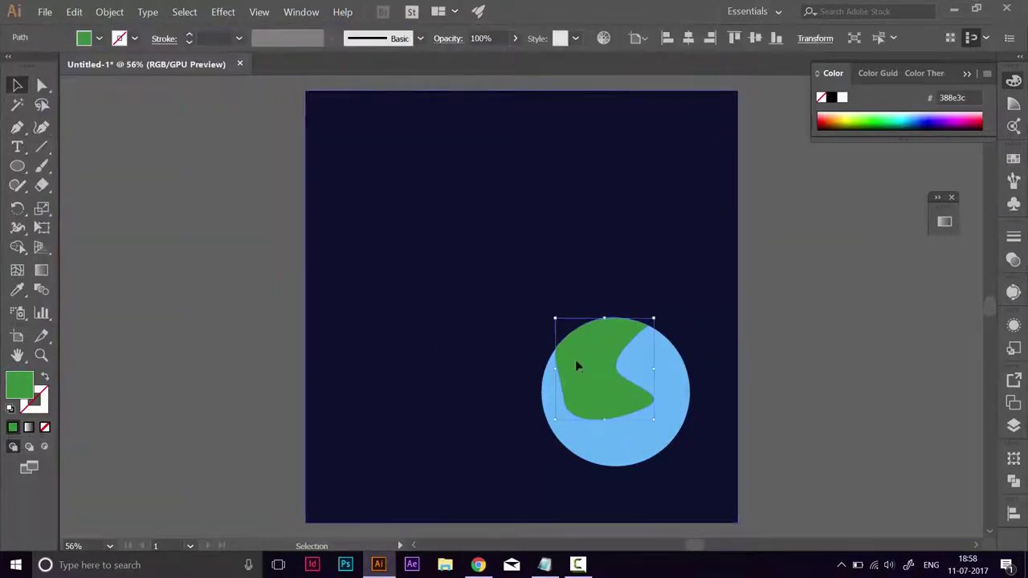
{"action": "key", "text": "a"}
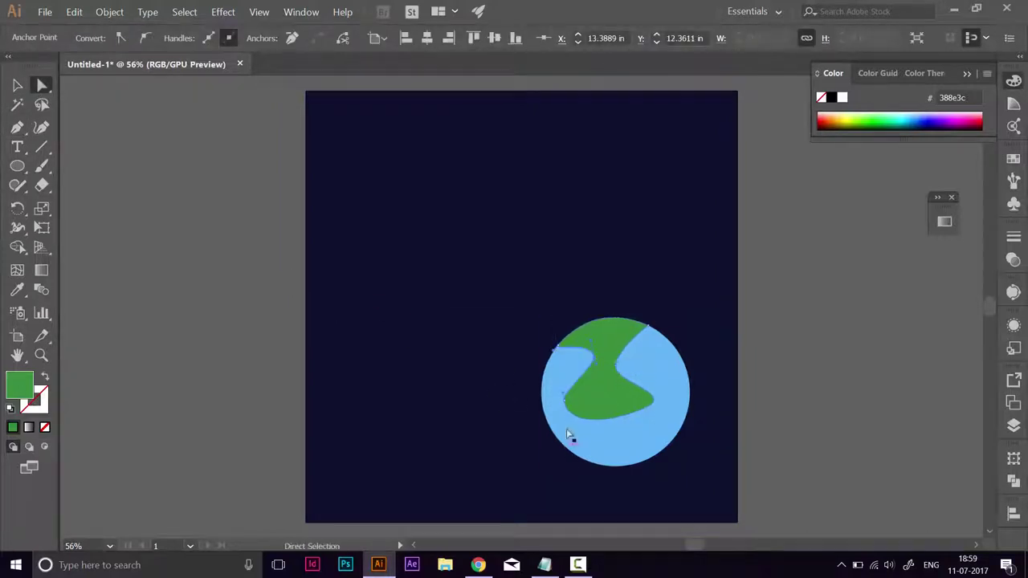
{"action": "left_click_drag", "start_coordinate": [584, 375], "coordinate": [642, 374]}
{"action": "key", "text": "ctrl+z"}
{"action": "left_click", "coordinate": [15, 88]}
{"action": "left_click", "coordinate": [173, 185]}
{"action": "key", "text": "z"}
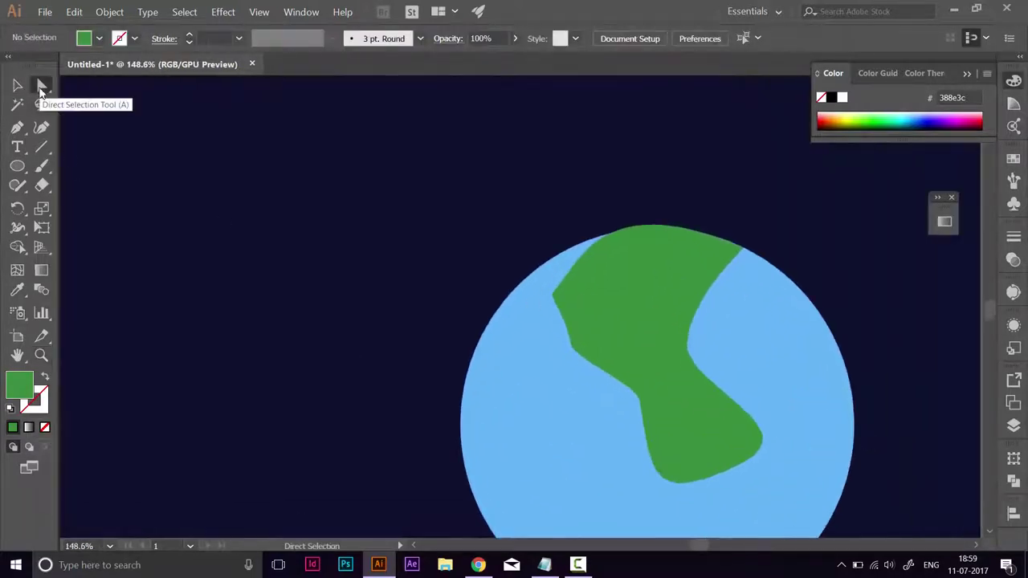
Round off the landmass's upper-left bulge by adjusting its anchor point.
{"action": "left_click", "coordinate": [42, 85]}
{"action": "left_click", "coordinate": [579, 267]}
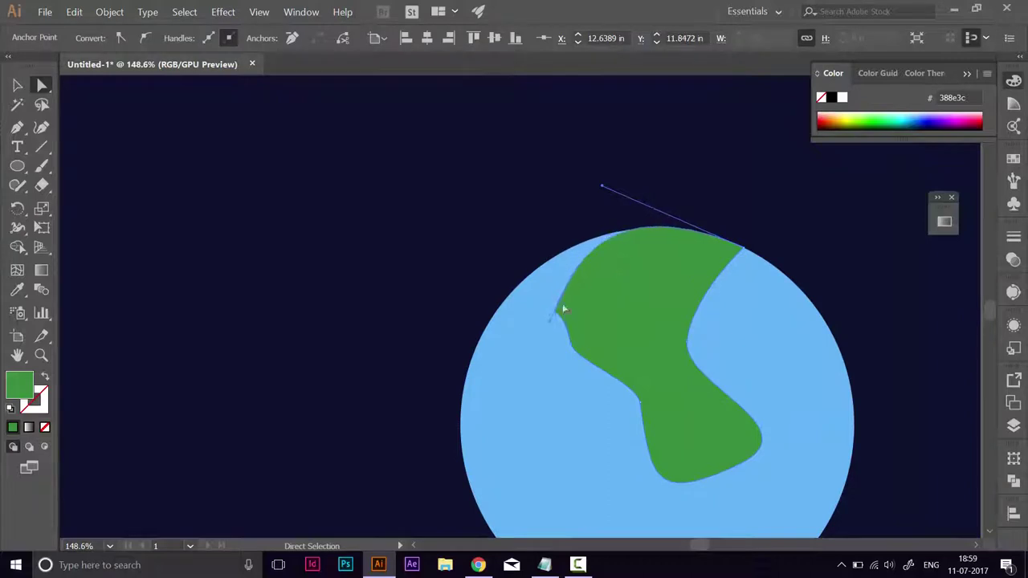
{"action": "left_click_drag", "start_coordinate": [553, 305], "coordinate": [554, 326]}
{"action": "left_click", "coordinate": [850, 309]}
Draw a second green landmass along the globe's lower-left edge and curve its outer side to follow the circle.
{"action": "scroll", "coordinate": [768, 458], "scroll_direction": "down", "scroll_amount": 3}
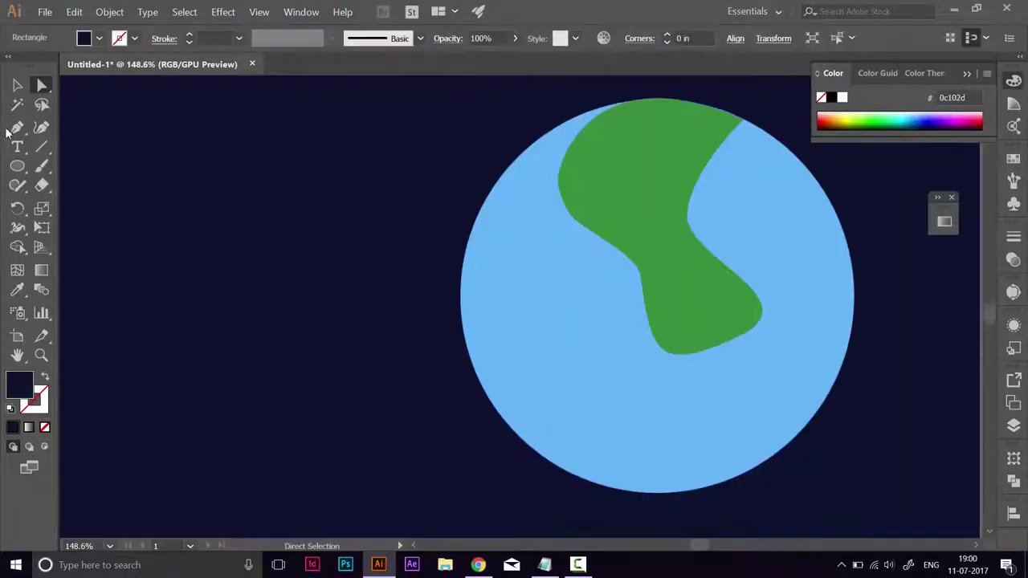
{"action": "left_click", "coordinate": [16, 129]}
{"action": "left_click_drag", "start_coordinate": [509, 287], "coordinate": [555, 282]}
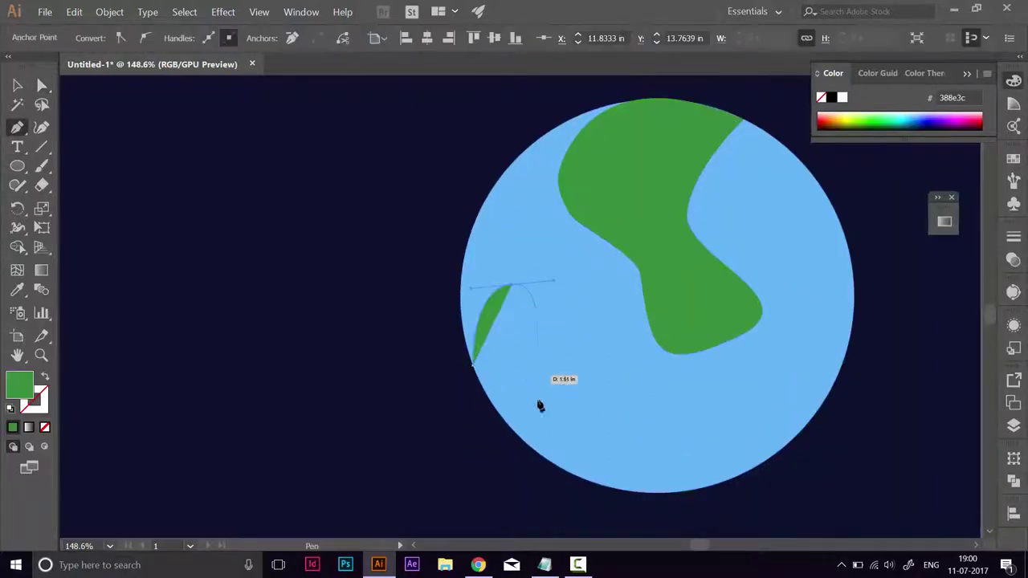
{"action": "left_click_drag", "start_coordinate": [523, 399], "coordinate": [580, 437]}
{"action": "left_click", "coordinate": [545, 462]}
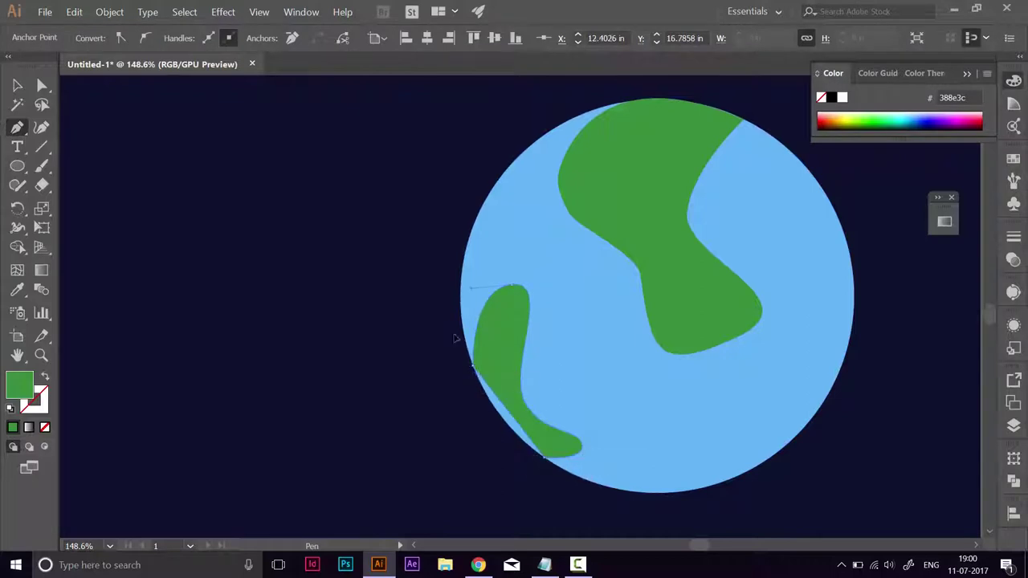
{"action": "key", "text": "v"}
{"action": "left_click", "coordinate": [494, 456]}
{"action": "left_click", "coordinate": [495, 355]}
{"action": "key", "text": "p"}
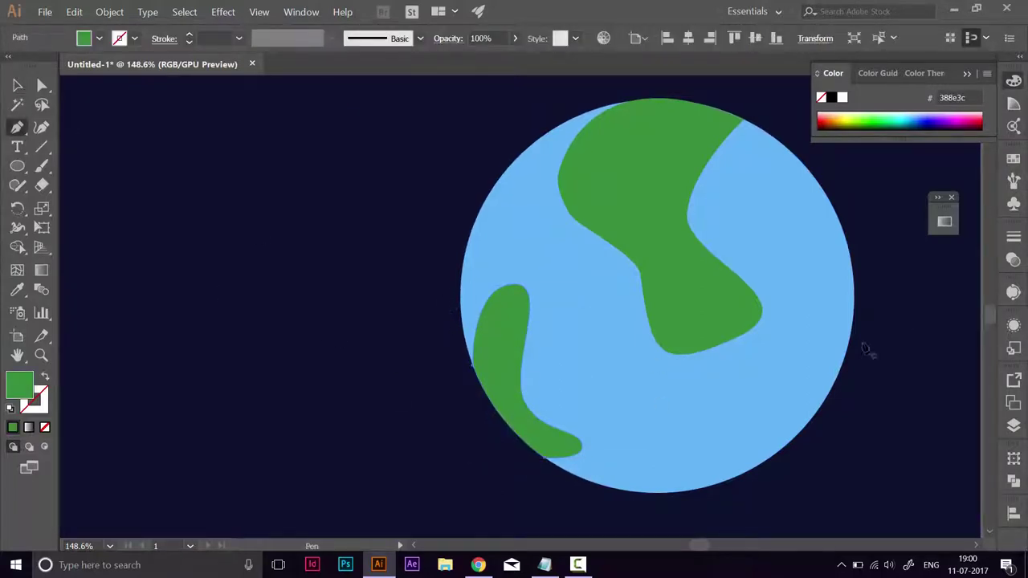
Draw a narrow green landmass along the globe's lower-right edge with the Pen tool.
{"action": "left_click_drag", "start_coordinate": [775, 454], "coordinate": [765, 525]}
{"action": "key", "text": "ctrl+z"}
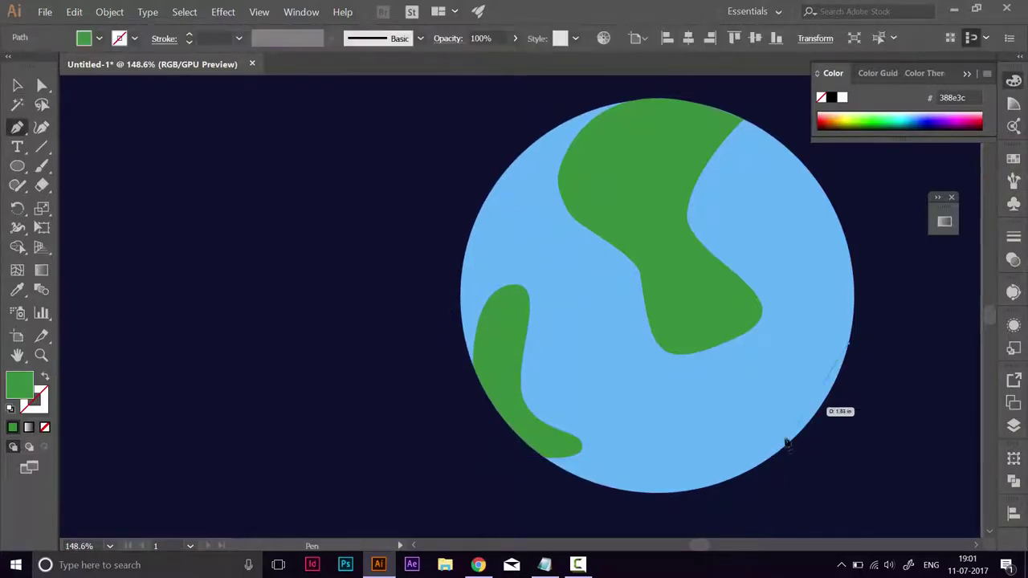
{"action": "left_click_drag", "start_coordinate": [770, 459], "coordinate": [753, 533]}
{"action": "left_click", "coordinate": [769, 458]}
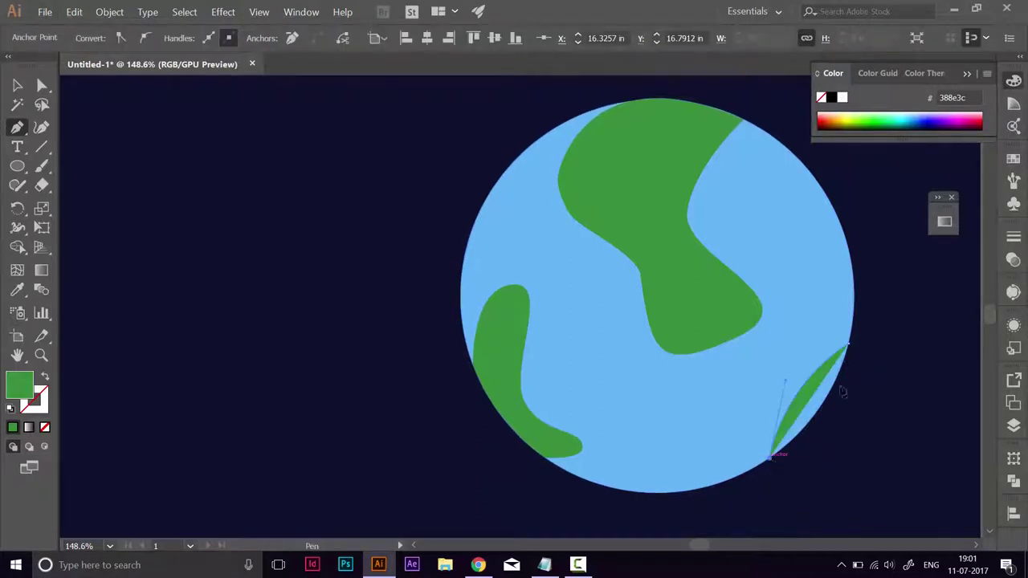
{"action": "left_click_drag", "start_coordinate": [872, 271], "coordinate": [870, 269]}
{"action": "left_click", "coordinate": [18, 85]}
{"action": "left_click", "coordinate": [281, 159]}
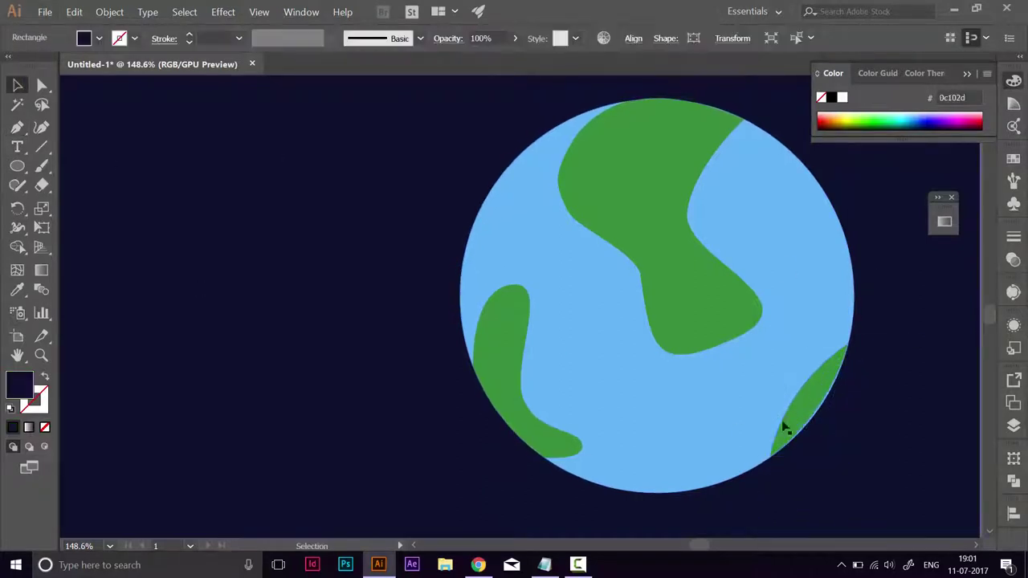
Redraw the outer curve of the lower-right landmass so it follows the globe's edge.
{"action": "left_click", "coordinate": [784, 425]}
{"action": "left_click", "coordinate": [289, 485]}
{"action": "left_click", "coordinate": [794, 422]}
{"action": "key", "text": "p"}
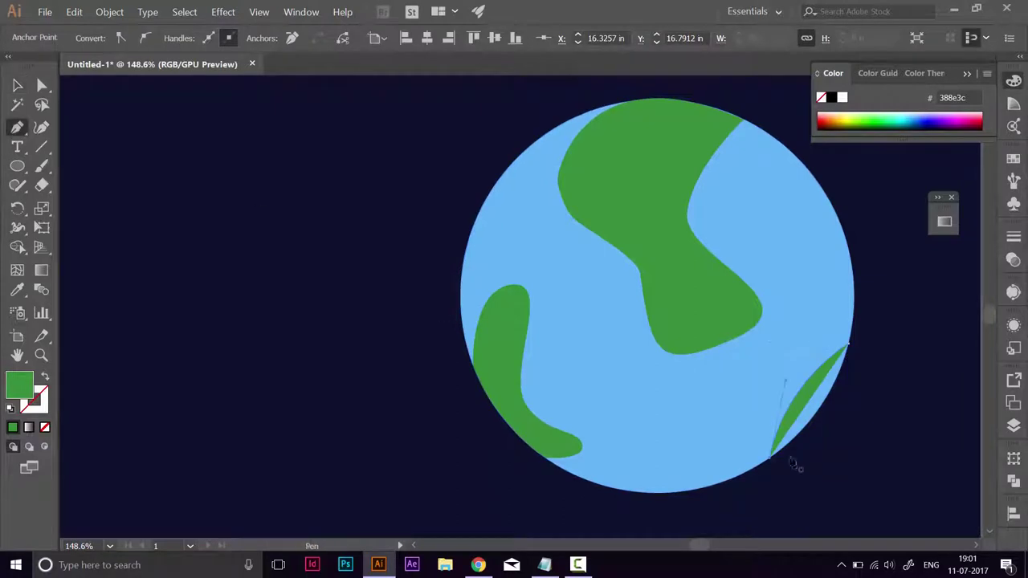
{"action": "left_click_drag", "start_coordinate": [850, 344], "coordinate": [867, 272]}
{"action": "left_click", "coordinate": [770, 458]}
{"action": "left_click", "coordinate": [18, 85]}
{"action": "left_click", "coordinate": [224, 322]}
Copy the grey lighten-4 code f5f5f5 from the Materialize palette and record it as "spaceship white" in Notepad.
{"action": "key", "text": "ctrl+0"}
{"action": "left_click", "coordinate": [146, 281]}
{"action": "left_click", "coordinate": [478, 564]}
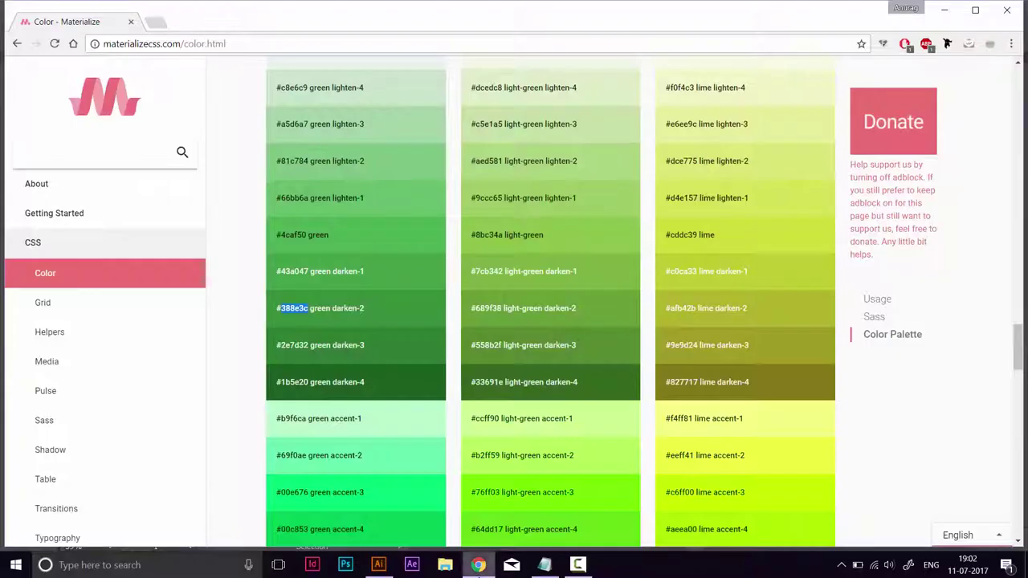
{"action": "scroll", "coordinate": [530, 391], "scroll_direction": "down", "scroll_amount": 10}
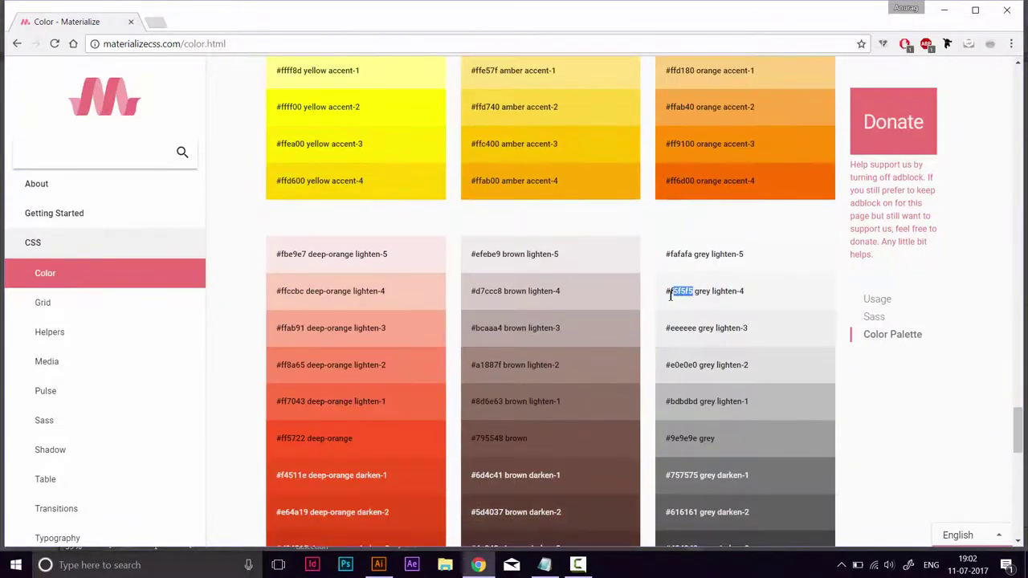
{"action": "left_click", "coordinate": [544, 567]}
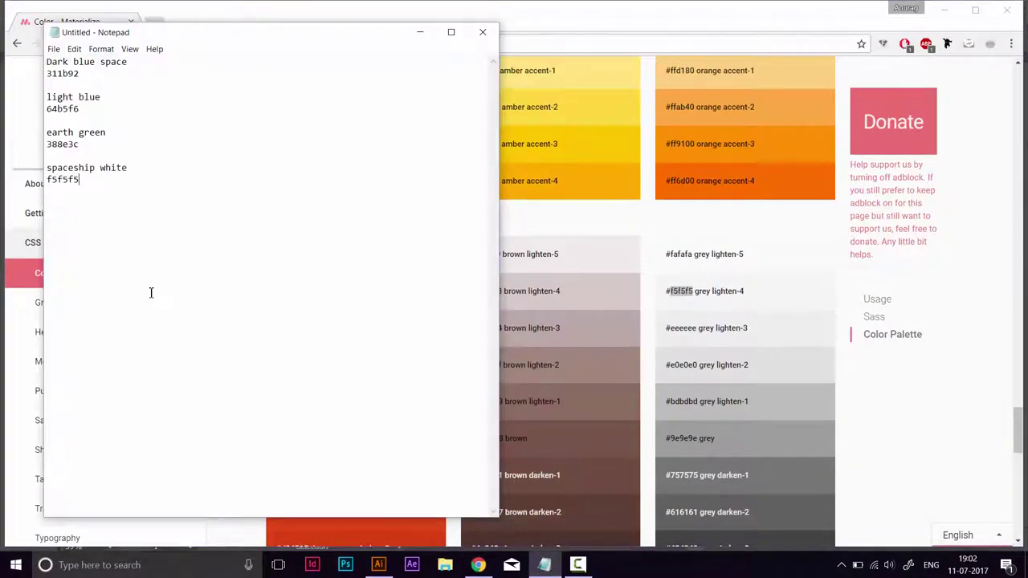
Switch to Illustrator and draw one curved half of the spaceship body above the globe with the Pen tool.
{"action": "left_click", "coordinate": [378, 565]}
{"action": "key", "text": "p"}
{"action": "left_click", "coordinate": [618, 139]}
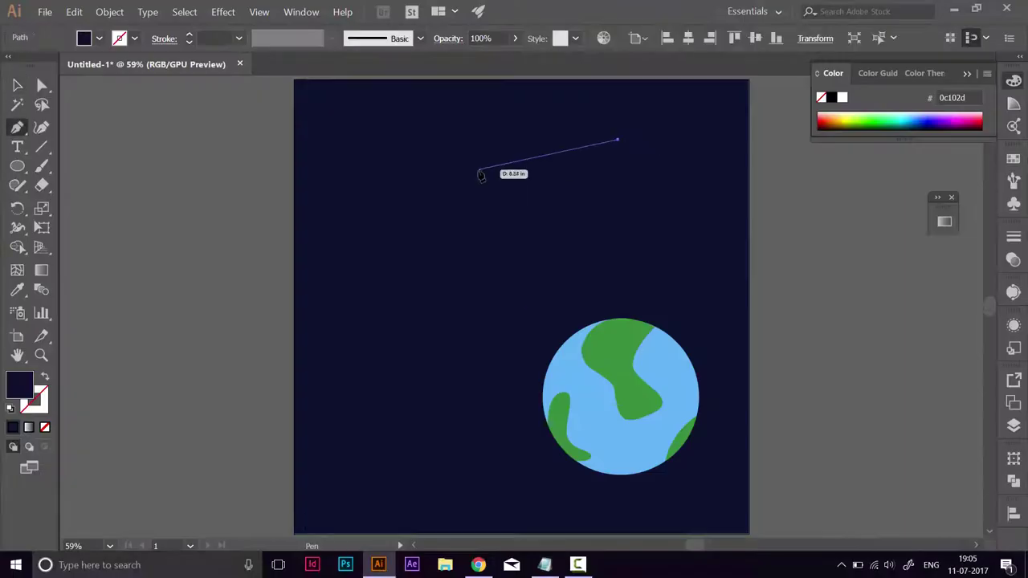
{"action": "left_click_drag", "start_coordinate": [479, 169], "coordinate": [426, 241]}
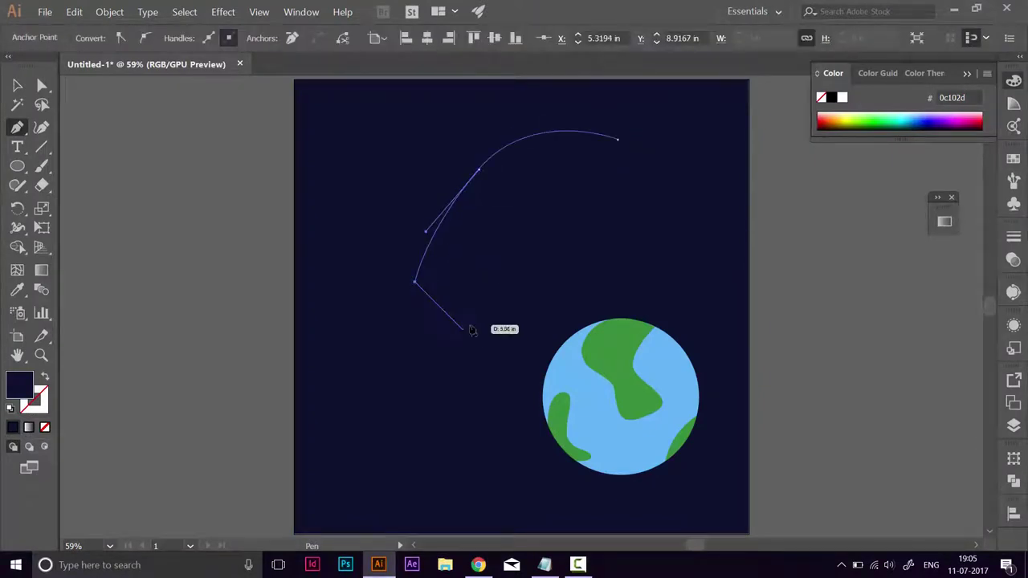
{"action": "left_click", "coordinate": [443, 309]}
{"action": "left_click", "coordinate": [618, 139]}
Fill the half-body shape with the spaceship white f5f5f5.
{"action": "double_click", "coordinate": [18, 385]}
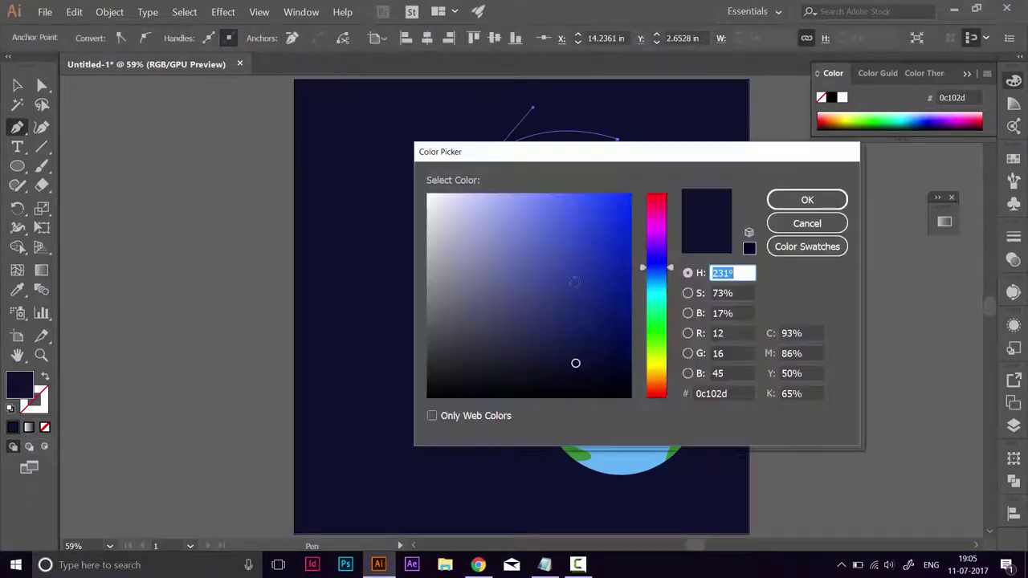
{"action": "double_click", "coordinate": [714, 393]}
{"action": "type", "text": "f5f5f5"}
{"action": "left_click", "coordinate": [820, 199]}
Try to reflect the half body about its lower corner point.
{"action": "key", "text": "o"}
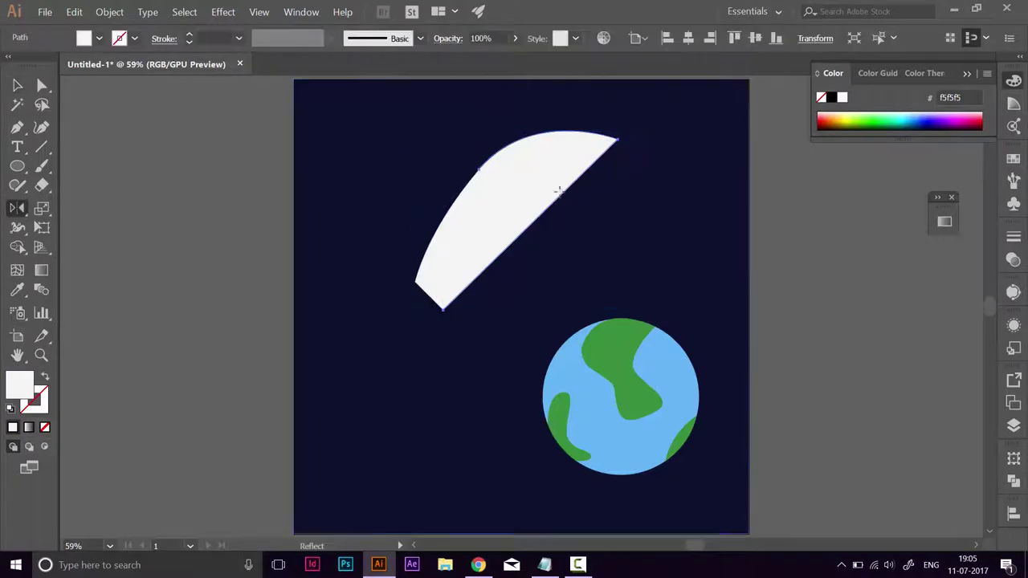
{"action": "left_click", "coordinate": [445, 310], "text": "alt"}
{"action": "key", "text": "v"}
{"action": "left_click", "coordinate": [149, 195]}
Undo the reflection, the white fill and the last segments of the half-body path.
{"action": "key", "text": "ctrl+z"}
{"action": "key", "text": "ctrl+z"}
{"action": "key", "text": "ctrl+z"}
{"action": "key", "text": "ctrl+z"}
{"action": "key", "text": "ctrl+z"}
{"action": "key", "text": "ctrl+z"}
{"action": "key", "text": "ctrl+z"}
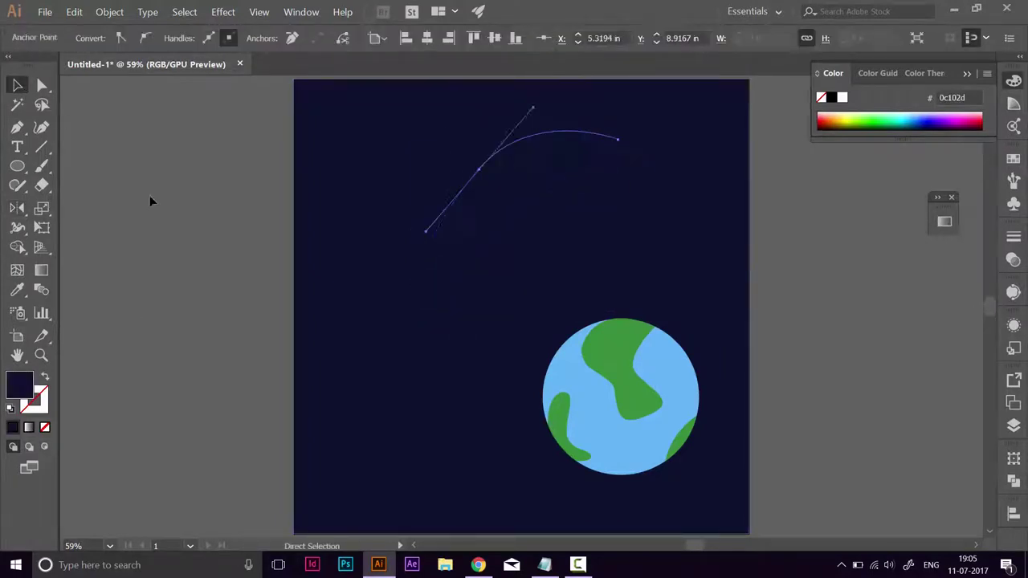
Redraw the curved left half of the spaceship body with the Pen tool and fill it with f5f5f5.
{"action": "key", "text": "p"}
{"action": "left_click", "coordinate": [557, 127]}
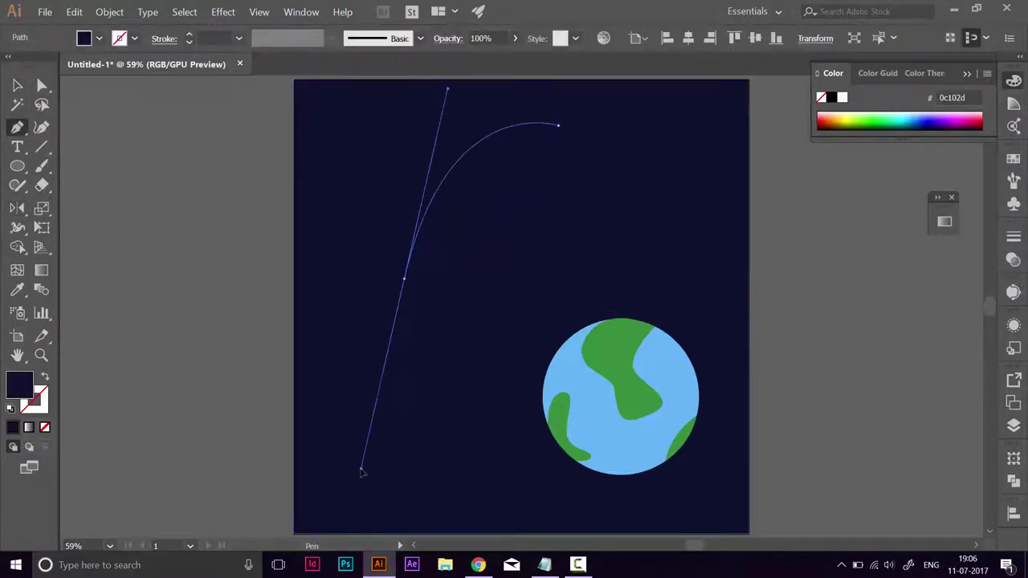
{"action": "left_click_drag", "start_coordinate": [362, 473], "coordinate": [392, 437]}
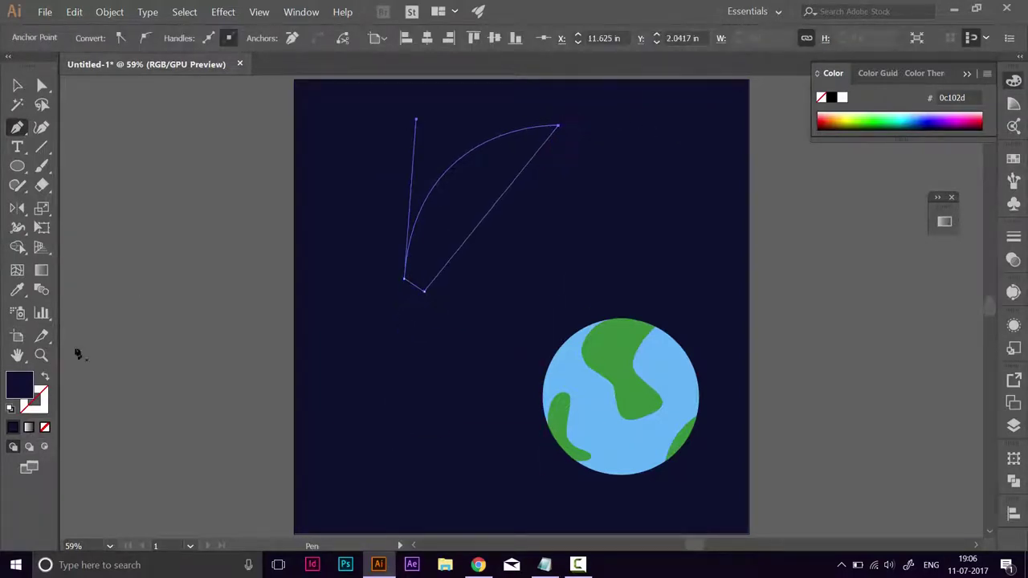
{"action": "double_click", "coordinate": [20, 384]}
{"action": "key", "text": "Return"}
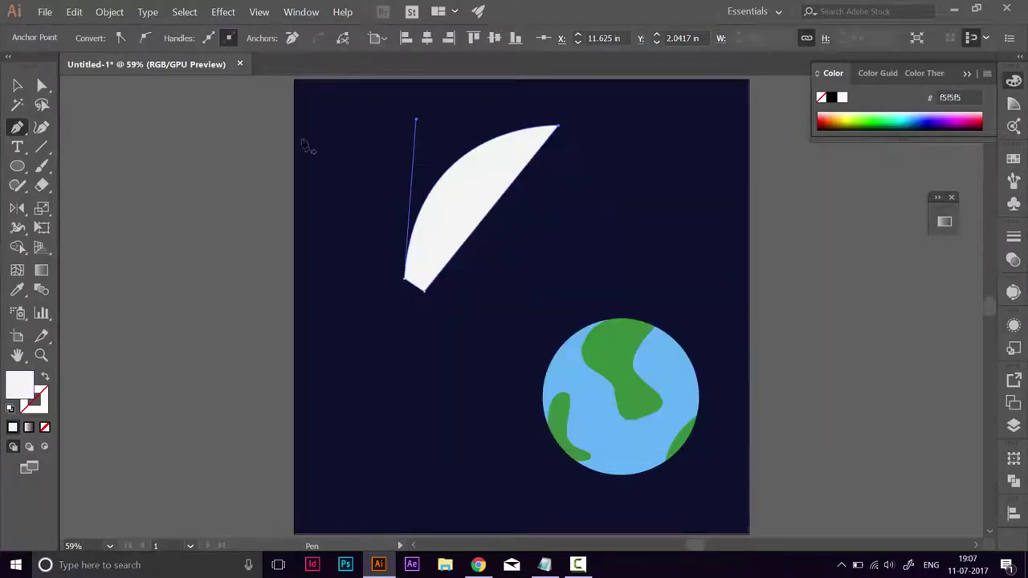
Reflect a copy of the half body about its lower corner point to form the opposite half.
{"action": "key", "text": "v"}
{"action": "left_click", "coordinate": [475, 200]}
{"action": "key", "text": "o"}
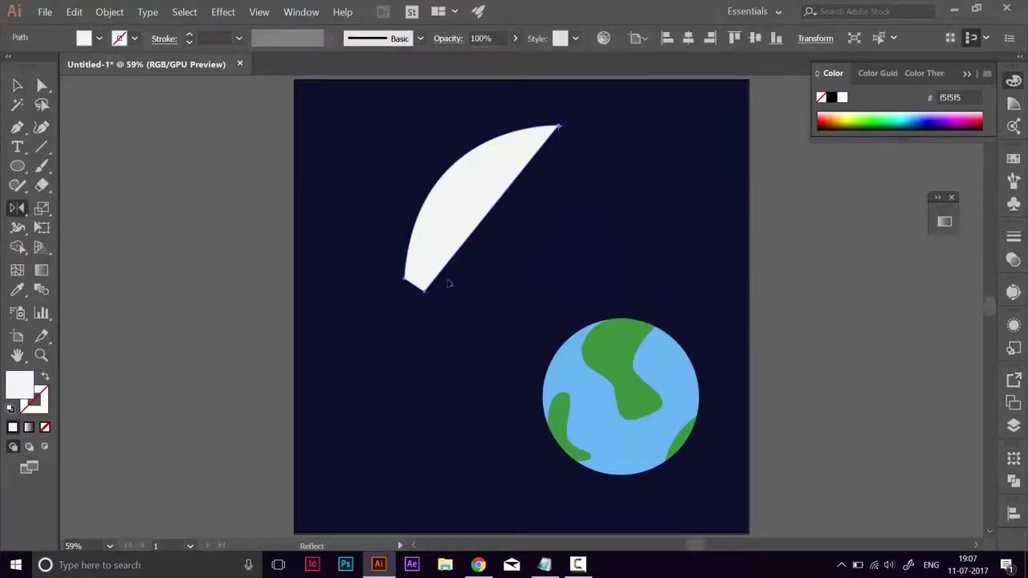
{"action": "left_click", "coordinate": [425, 291], "text": "alt"}
{"action": "left_click", "coordinate": [16, 87]}
{"action": "left_click", "coordinate": [217, 153]}
Unite the two white body halves into a single shape with Pathfinder.
{"action": "left_click", "coordinate": [495, 236]}
{"action": "left_click", "coordinate": [466, 201], "text": "shift"}
{"action": "left_click", "coordinate": [1014, 481]}
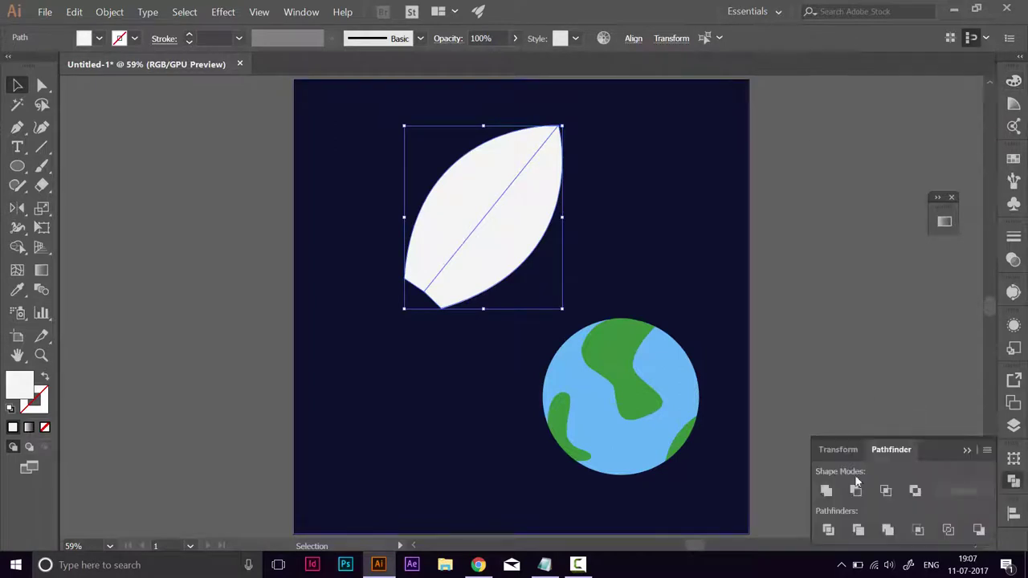
{"action": "left_click", "coordinate": [827, 490]}
Try resizing the united spaceship body from its lower-right corner and undo each change.
{"action": "left_click_drag", "start_coordinate": [562, 308], "coordinate": [539, 268]}
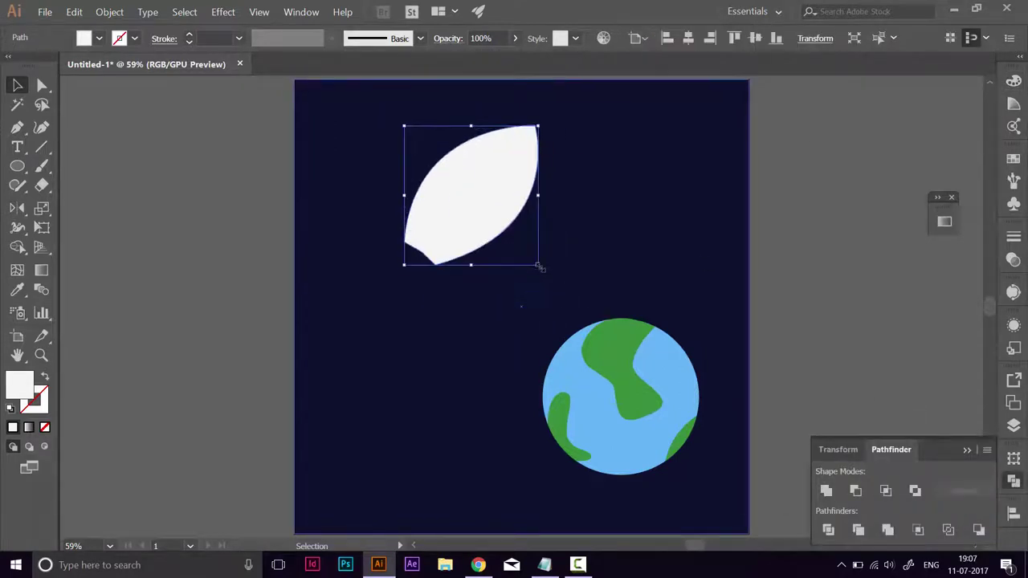
{"action": "key", "text": "ctrl+z"}
{"action": "left_click_drag", "start_coordinate": [563, 309], "coordinate": [560, 343]}
{"action": "key", "text": "ctrl+z"}
Draw a small rectangle beside the spaceship, rotate it diagonally and place it over the body's notched lower end.
{"action": "left_click", "coordinate": [621, 221]}
{"action": "left_click", "coordinate": [17, 168]}
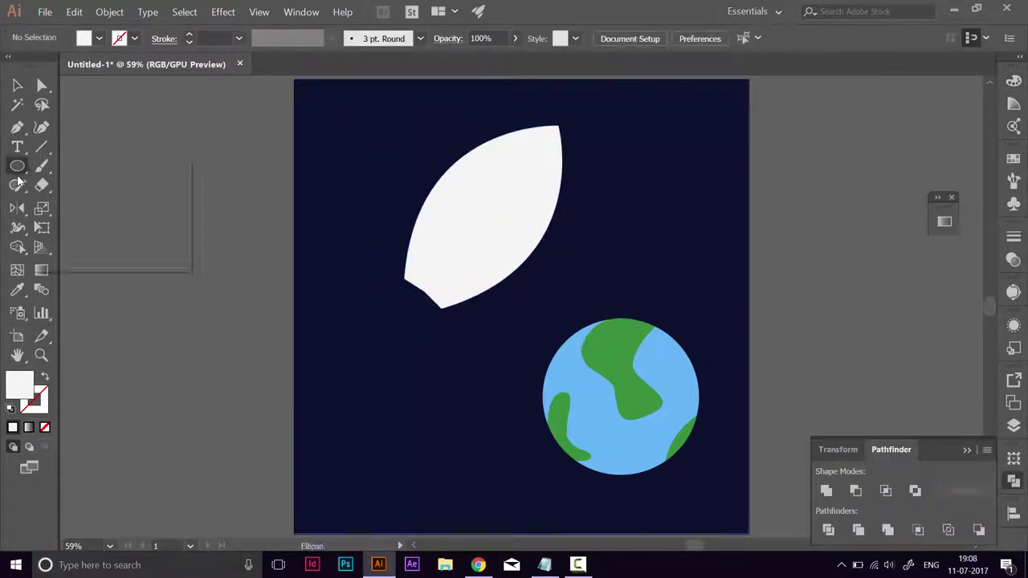
{"action": "left_click_drag", "start_coordinate": [330, 294], "coordinate": [404, 330]}
{"action": "left_click_drag", "start_coordinate": [408, 333], "coordinate": [381, 352]}
{"action": "key", "text": "v"}
{"action": "left_click_drag", "start_coordinate": [375, 316], "coordinate": [422, 307]}
Subtract the rectangle from the spaceship body to trim its tail to a straight edge.
{"action": "left_click", "coordinate": [451, 260], "text": "shift"}
{"action": "left_click", "coordinate": [856, 490]}
{"action": "left_click", "coordinate": [967, 449]}
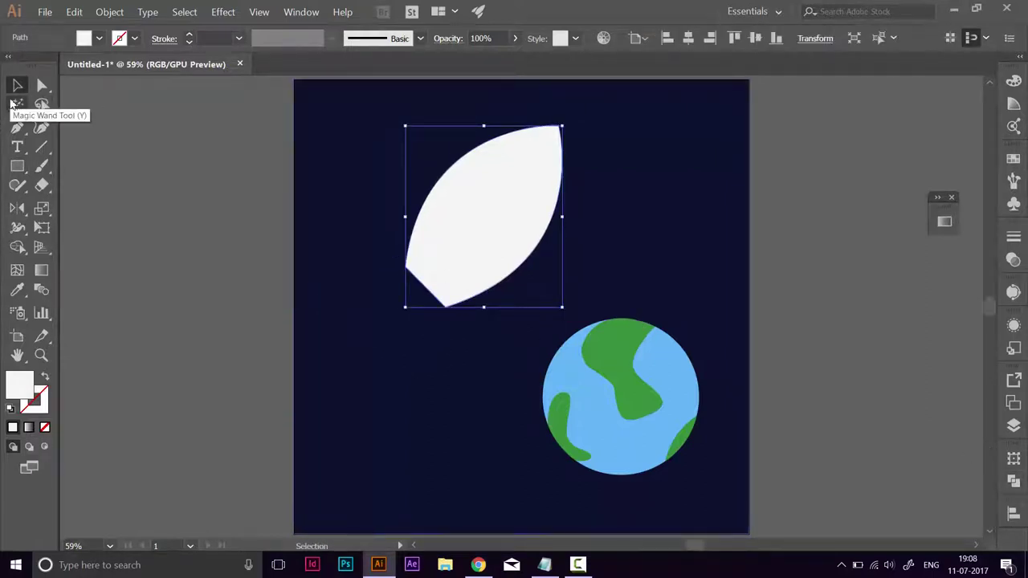
Draw an ellipse about 5.1 in wide and 5.4 in high over the spaceship's nose.
{"action": "left_click", "coordinate": [18, 166]}
{"action": "key", "text": "ctrl+shift+a"}
{"action": "left_click_drag", "start_coordinate": [487, 103], "coordinate": [606, 232]}
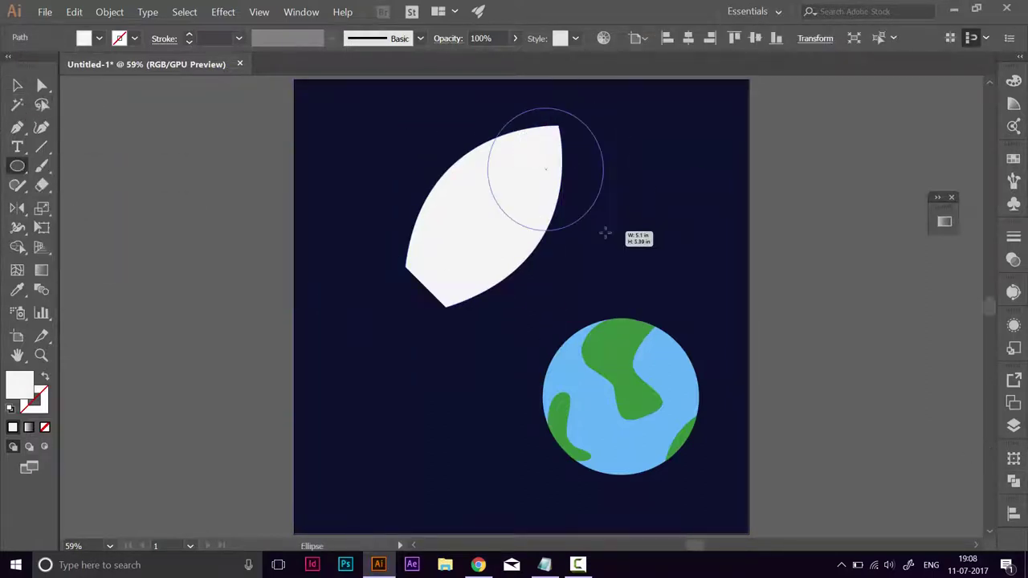
{"action": "key", "text": "v"}
Find red darken-1 in the Materialize palette and record its code e53935 as "Spaceship red" in Notepad.
{"action": "key", "text": "alt+Tab"}
{"action": "scroll", "coordinate": [526, 436], "scroll_direction": "down", "scroll_amount": 4}
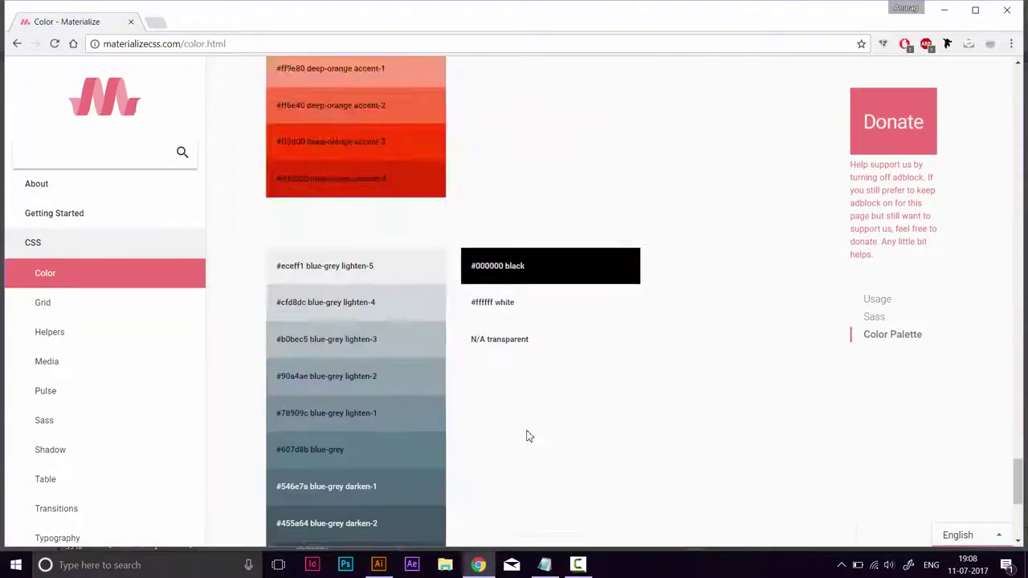
{"action": "scroll", "coordinate": [526, 436], "scroll_direction": "up", "scroll_amount": 20}
{"action": "scroll", "coordinate": [526, 436], "scroll_direction": "down", "scroll_amount": 2}
{"action": "scroll", "coordinate": [526, 429], "scroll_direction": "down", "scroll_amount": 5}
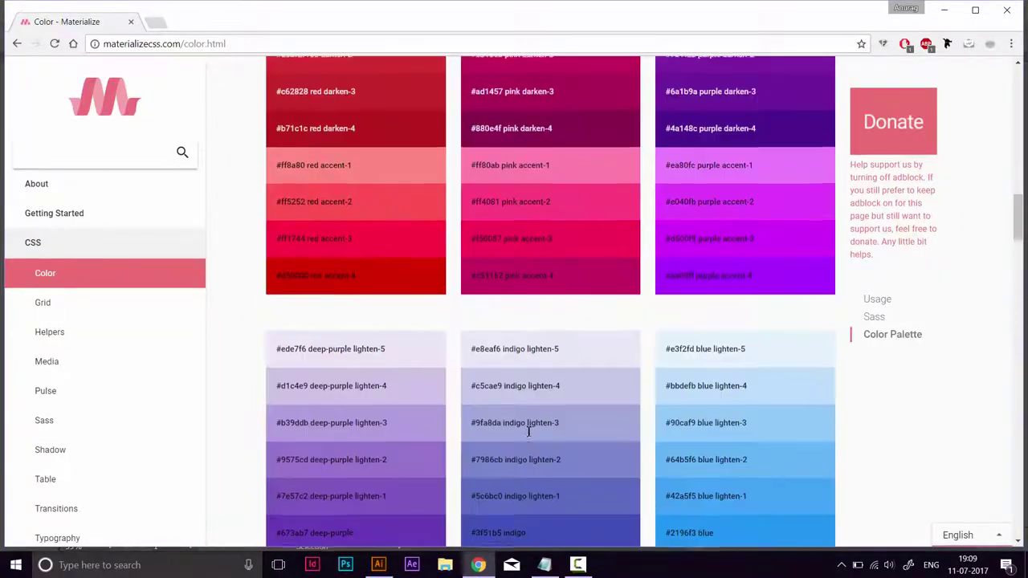
{"action": "scroll", "coordinate": [527, 434], "scroll_direction": "up", "scroll_amount": 7}
{"action": "scroll", "coordinate": [527, 438], "scroll_direction": "down", "scroll_amount": 1}
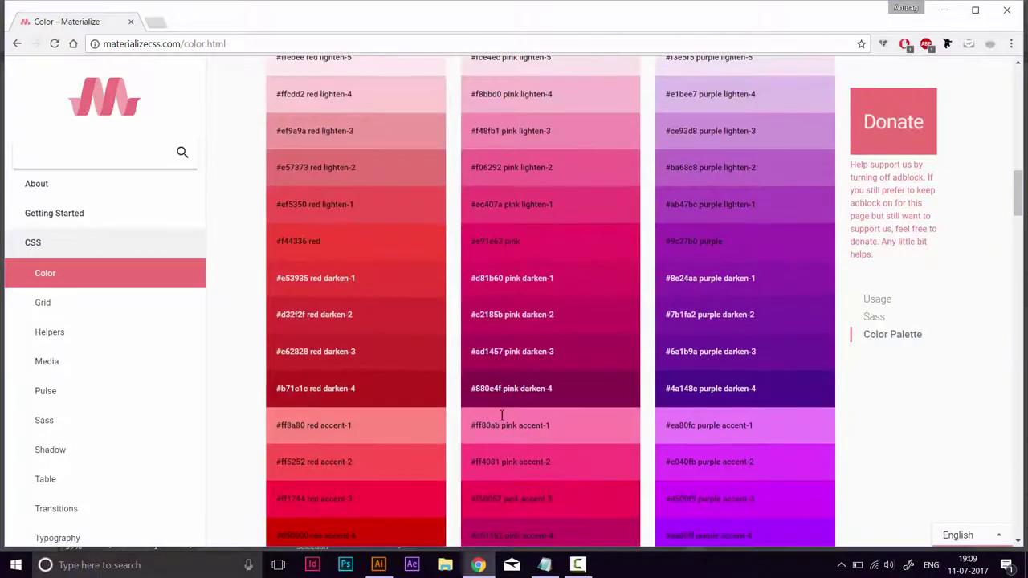
{"action": "key", "text": "alt+Tab"}
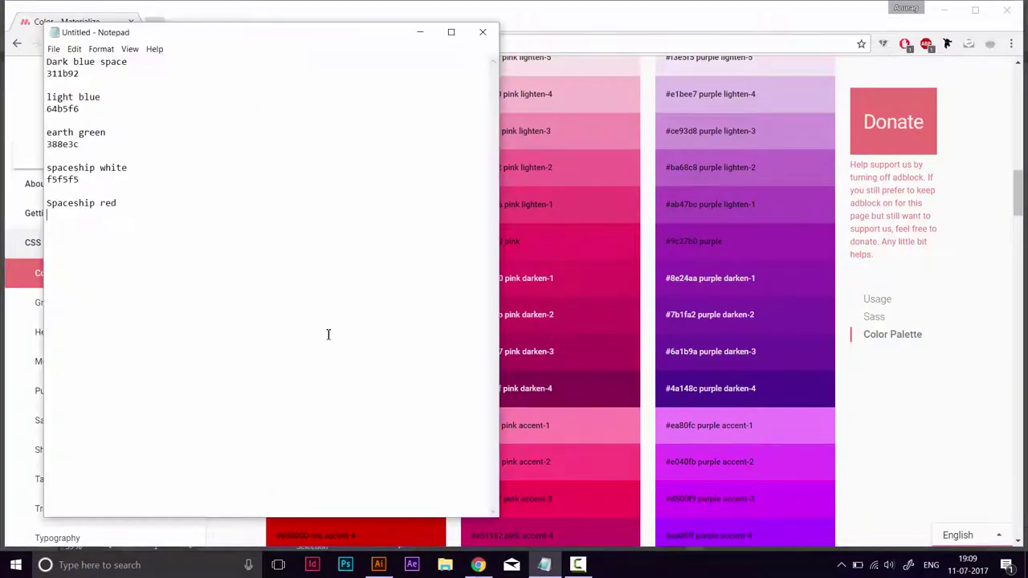
{"action": "type", "text": "e53935"}
Switch to Illustrator and fill the ellipse over the nose with e53935.
{"action": "left_click", "coordinate": [378, 565]}
{"action": "double_click", "coordinate": [23, 384]}
{"action": "double_click", "coordinate": [713, 393]}
{"action": "type", "text": "e53935"}
{"action": "left_click", "coordinate": [805, 201]}
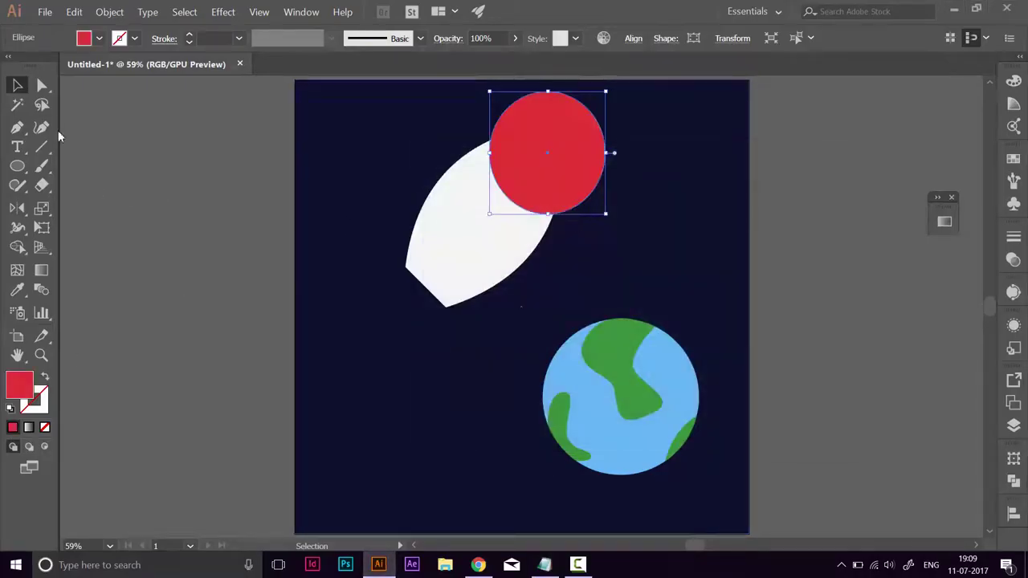
Bring the white spaceship body in front of the red ellipse and select both shapes.
{"action": "left_click", "coordinate": [460, 225], "text": "shift"}
{"action": "left_click", "coordinate": [856, 381]}
{"action": "left_click", "coordinate": [460, 225]}
{"action": "key", "text": "ctrl+shift+bracketright"}
{"action": "left_click", "coordinate": [581, 161], "text": "shift"}
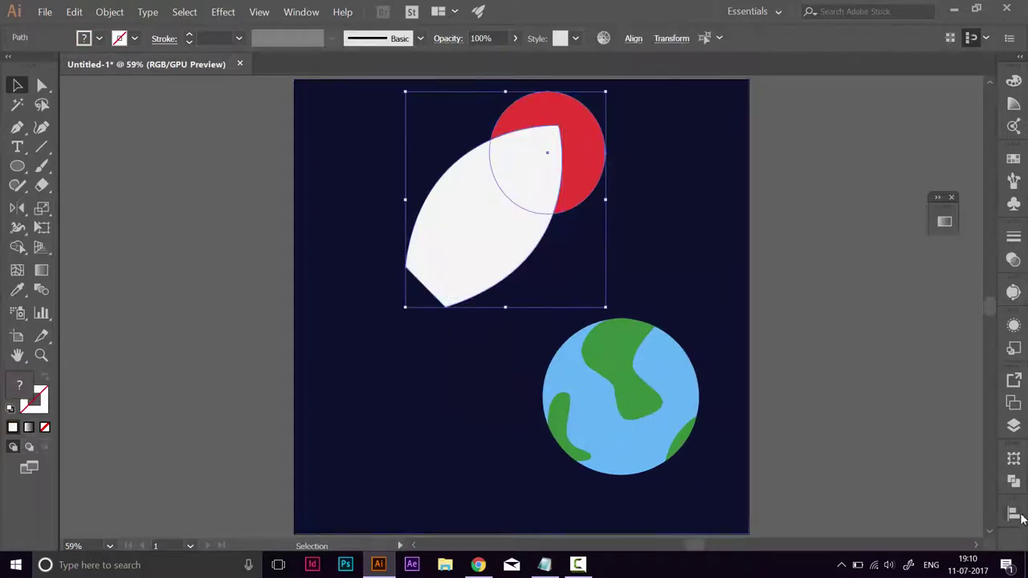
Try subtracting the body from the red ellipse and cropping the two shapes, undoing each operation.
{"action": "left_click", "coordinate": [534, 180]}
{"action": "key", "text": "ctrl+shift+a"}
{"action": "left_click", "coordinate": [579, 160]}
{"action": "left_click", "coordinate": [522, 208], "text": "shift"}
{"action": "left_click", "coordinate": [1014, 481]}
{"action": "left_click", "coordinate": [855, 491]}
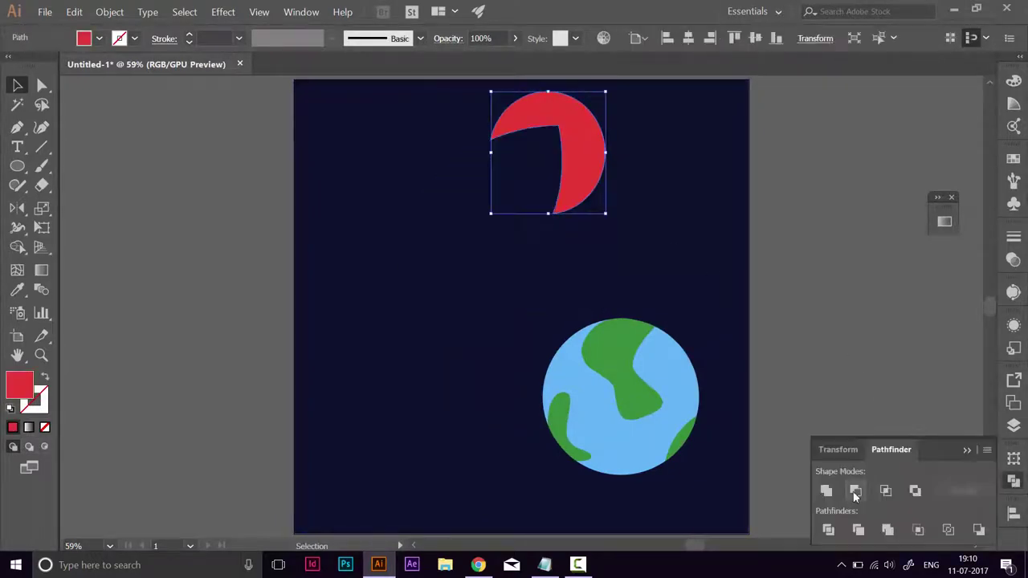
{"action": "key", "text": "ctrl+z"}
{"action": "left_click", "coordinate": [917, 531]}
{"action": "key", "text": "ctrl+z"}
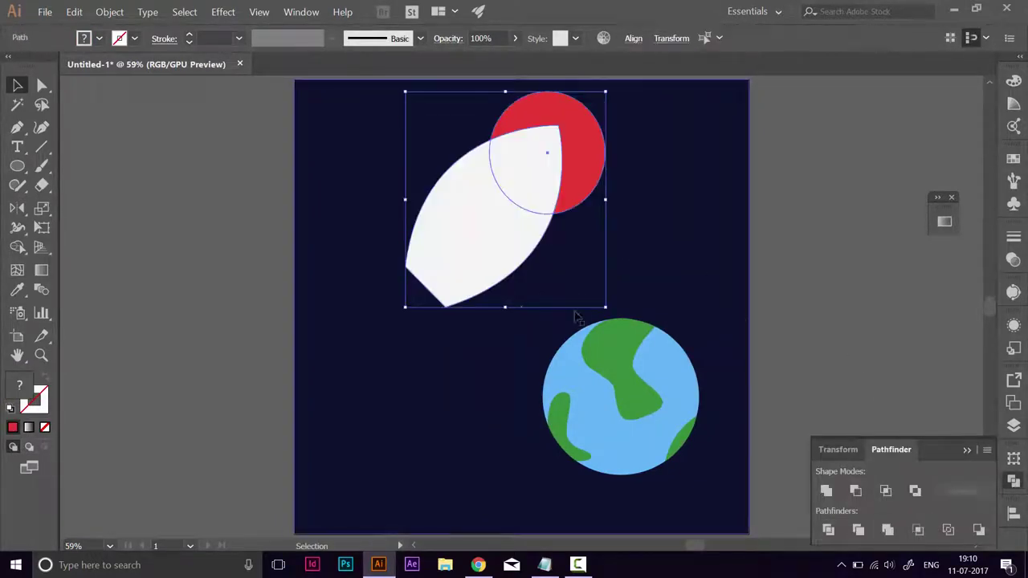
Paste a copy of the body in front and crop it with the red ellipse to form a nose cone.
{"action": "left_click", "coordinate": [485, 244]}
{"action": "key", "text": "ctrl+c"}
{"action": "key", "text": "ctrl+f"}
{"action": "left_click", "coordinate": [590, 177], "text": "shift"}
{"action": "left_click", "coordinate": [918, 530]}
{"action": "left_click", "coordinate": [966, 452]}
{"action": "left_click", "coordinate": [843, 369]}
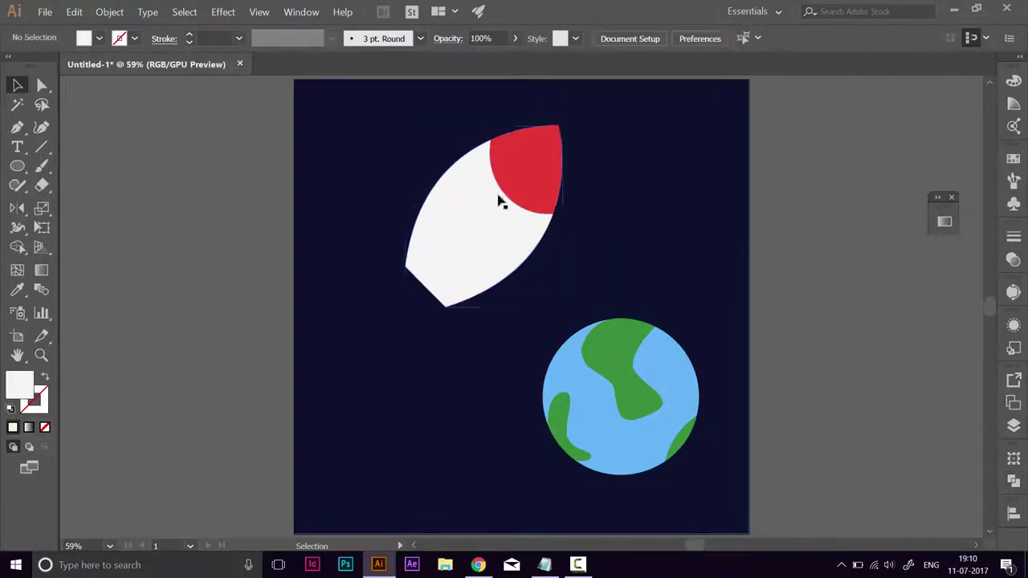
Undo the nose cone crop to restore the full red ellipse above the body.
{"action": "left_click", "coordinate": [517, 185]}
{"action": "left_click", "coordinate": [807, 244]}
{"action": "key", "text": "ctrl+z"}
{"action": "key", "text": "ctrl+z"}
{"action": "key", "text": "ctrl+z"}
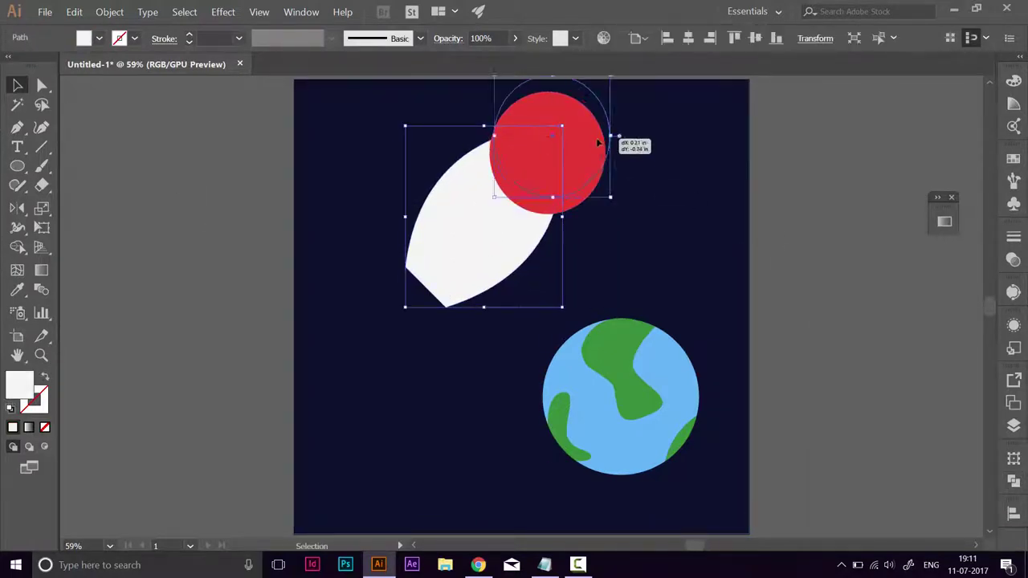
Move the red ellipse slightly upward over the spaceship's nose.
{"action": "left_click", "coordinate": [536, 223]}
{"action": "left_click_drag", "start_coordinate": [583, 145], "coordinate": [575, 177]}
{"action": "left_click", "coordinate": [541, 212]}
Paste a copy of the body in front and crop it with the repositioned red ellipse into a nose cone.
{"action": "left_click", "coordinate": [540, 219]}
{"action": "key", "text": "ctrl+c"}
{"action": "key", "text": "ctrl+f"}
{"action": "left_click", "coordinate": [571, 151], "text": "shift"}
{"action": "left_click", "coordinate": [1014, 481]}
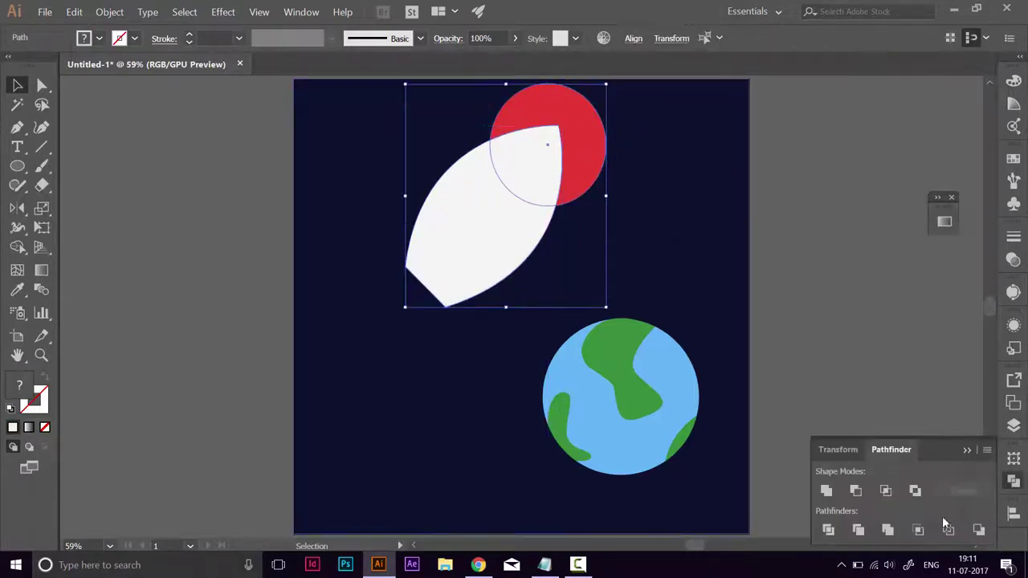
{"action": "left_click", "coordinate": [944, 521]}
{"action": "left_click", "coordinate": [643, 269]}
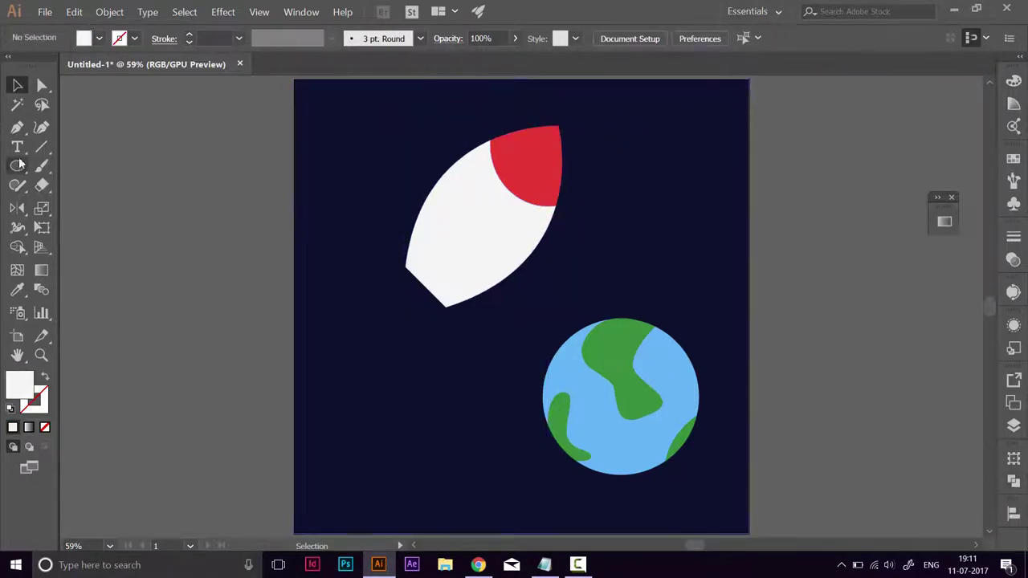
Add a small white circle as a window and position it in the middle of the spaceship body.
{"action": "key", "text": "v"}
{"action": "left_click_drag", "start_coordinate": [512, 254], "coordinate": [485, 222]}
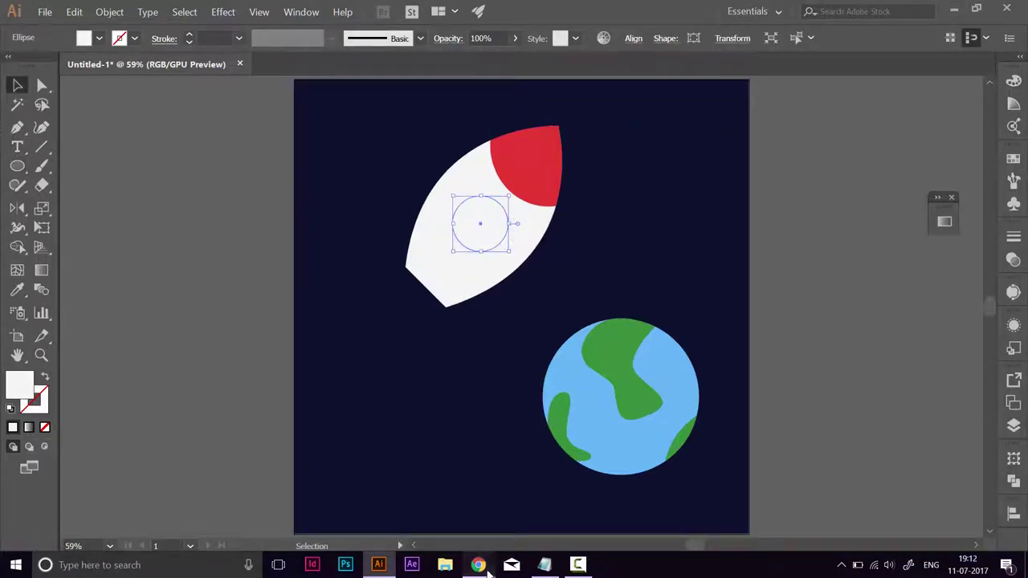
Give the window circle a 35 pt stroke in the teal lighten-5 colour e0f2f1 from the Materialize palette.
{"action": "left_click", "coordinate": [478, 565]}
{"action": "scroll", "coordinate": [594, 317], "scroll_direction": "up", "scroll_amount": 5}
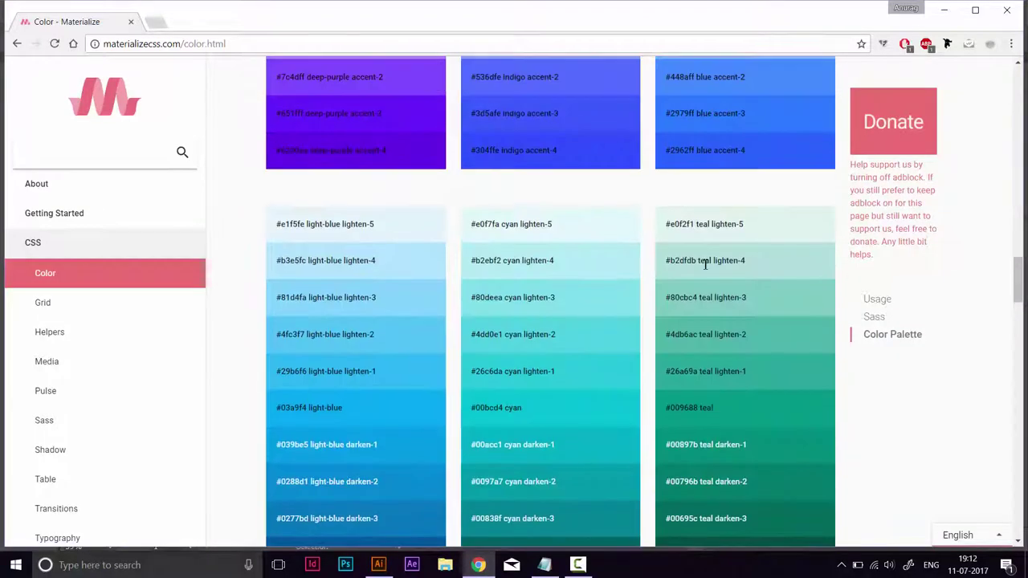
{"action": "left_click", "coordinate": [378, 565]}
{"action": "left_click", "coordinate": [135, 38]}
{"action": "left_click", "coordinate": [42, 410]}
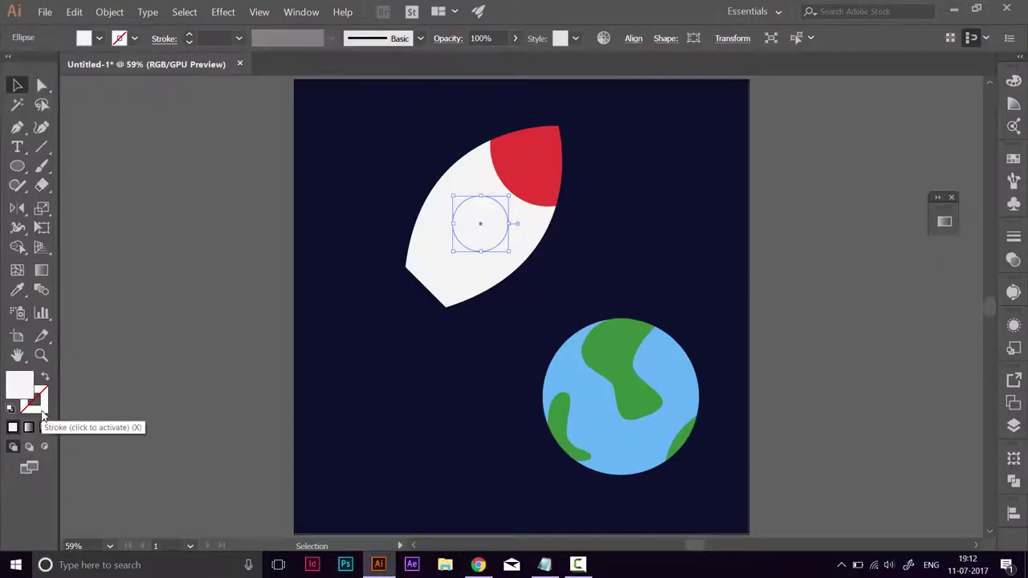
{"action": "left_click", "coordinate": [42, 412]}
{"action": "double_click", "coordinate": [43, 413]}
{"action": "left_click_drag", "start_coordinate": [623, 149], "coordinate": [770, 145]}
{"action": "double_click", "coordinate": [863, 383]}
{"action": "key", "text": "ctrl+v"}
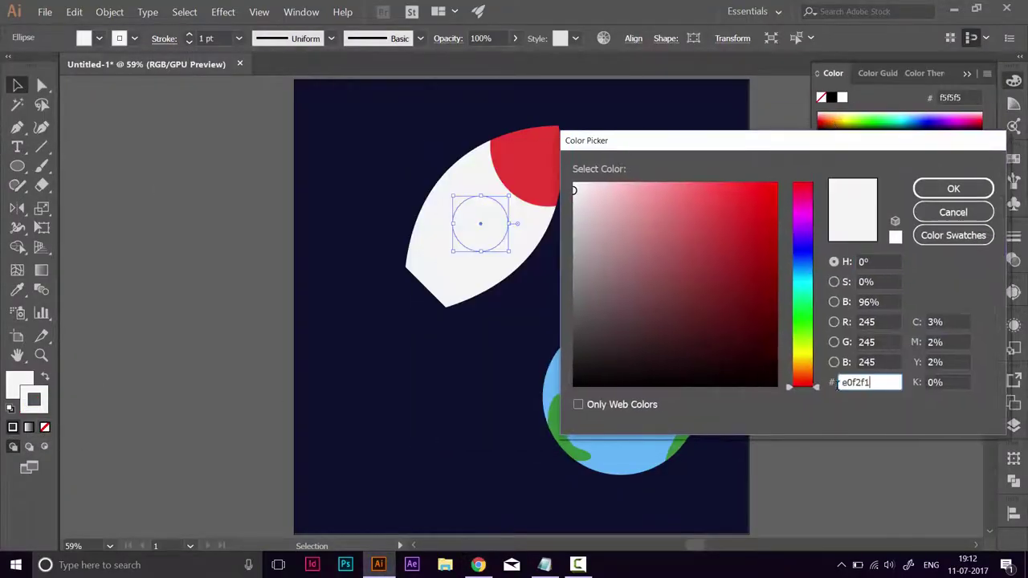
{"action": "left_click", "coordinate": [952, 189]}
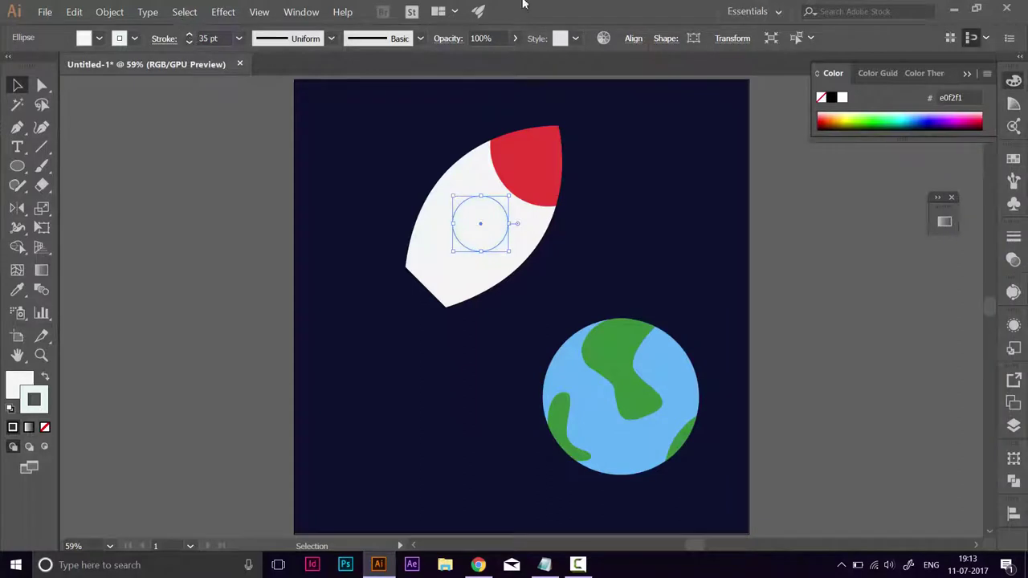
{"action": "left_click", "coordinate": [179, 207]}
Try changing the fill colour to e0f2f1 with nothing selected.
{"action": "double_click", "coordinate": [13, 380]}
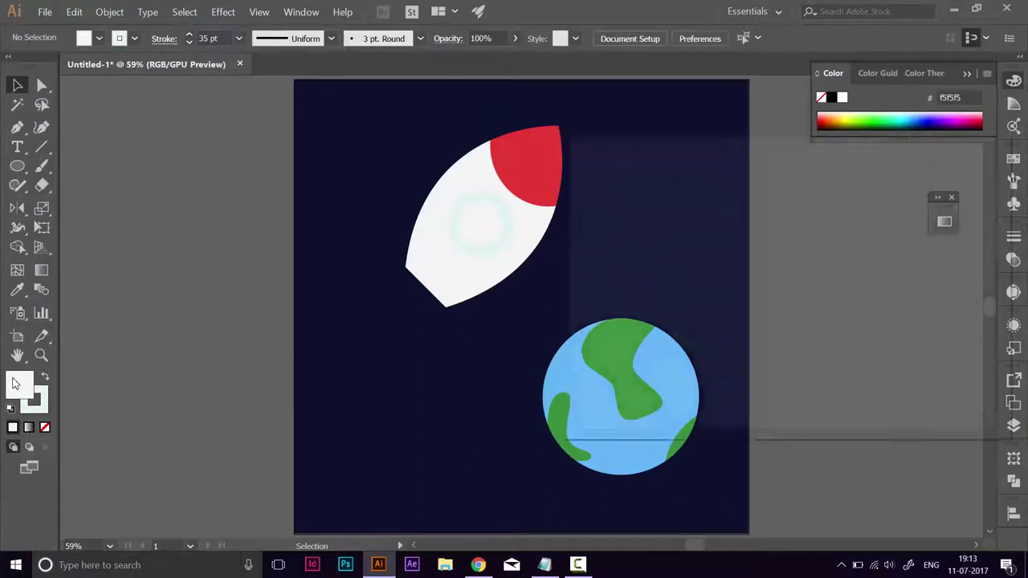
{"action": "double_click", "coordinate": [863, 383]}
{"action": "key", "text": "ctrl+v"}
{"action": "left_click", "coordinate": [946, 190]}
Select the window circle and set its fill colour to e0f2f1.
{"action": "left_click", "coordinate": [482, 225]}
{"action": "double_click", "coordinate": [10, 388]}
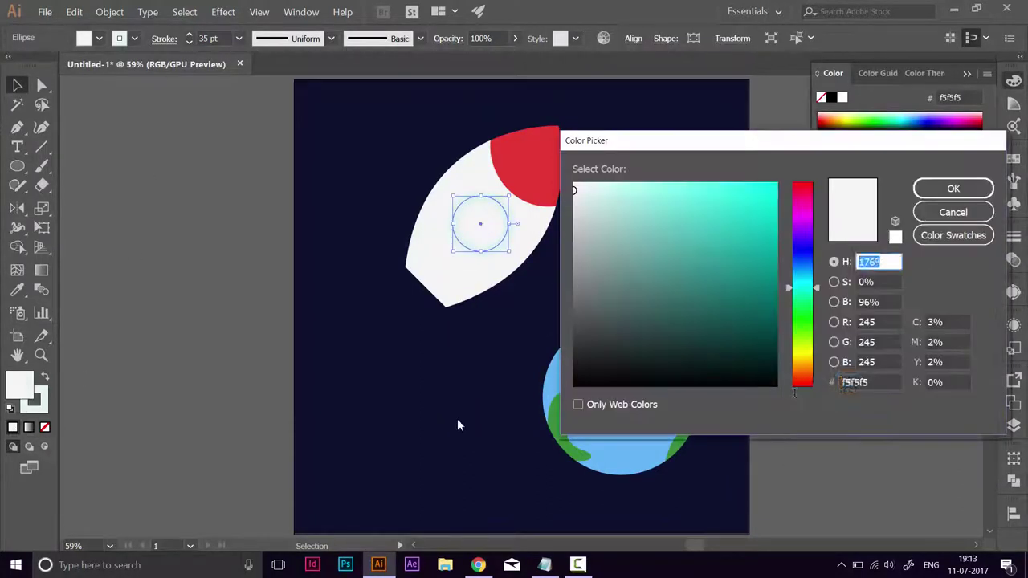
{"action": "double_click", "coordinate": [863, 382]}
{"action": "key", "text": "ctrl+v"}
{"action": "left_click", "coordinate": [946, 189]}
Give the window circle a 26 pt stroke in the grey darken-1 colour 757575 from the Materialize palette.
{"action": "left_click", "coordinate": [480, 564]}
{"action": "scroll", "coordinate": [696, 275], "scroll_direction": "down", "scroll_amount": 20}
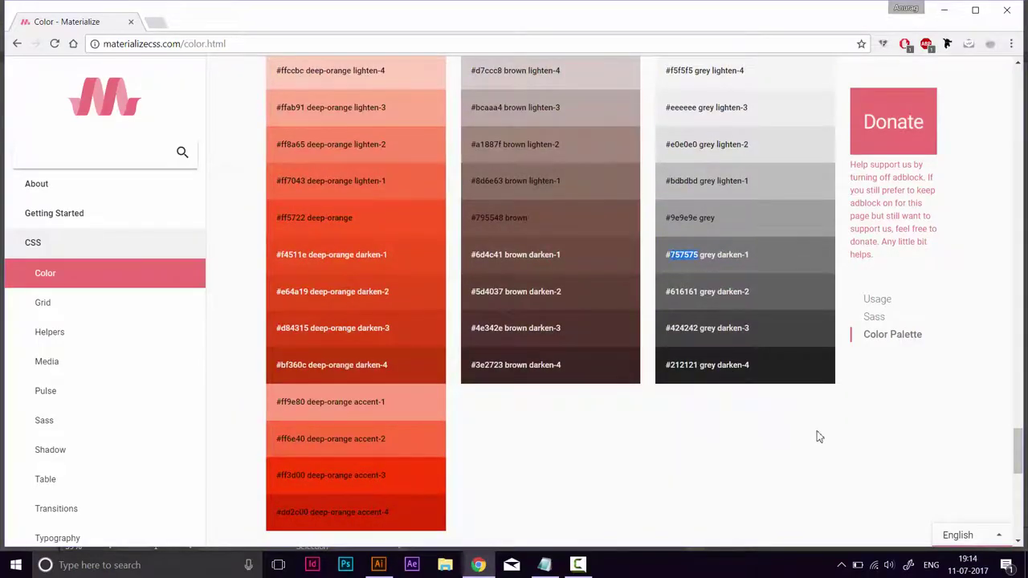
{"action": "key", "text": "alt+Tab"}
{"action": "double_click", "coordinate": [23, 387]}
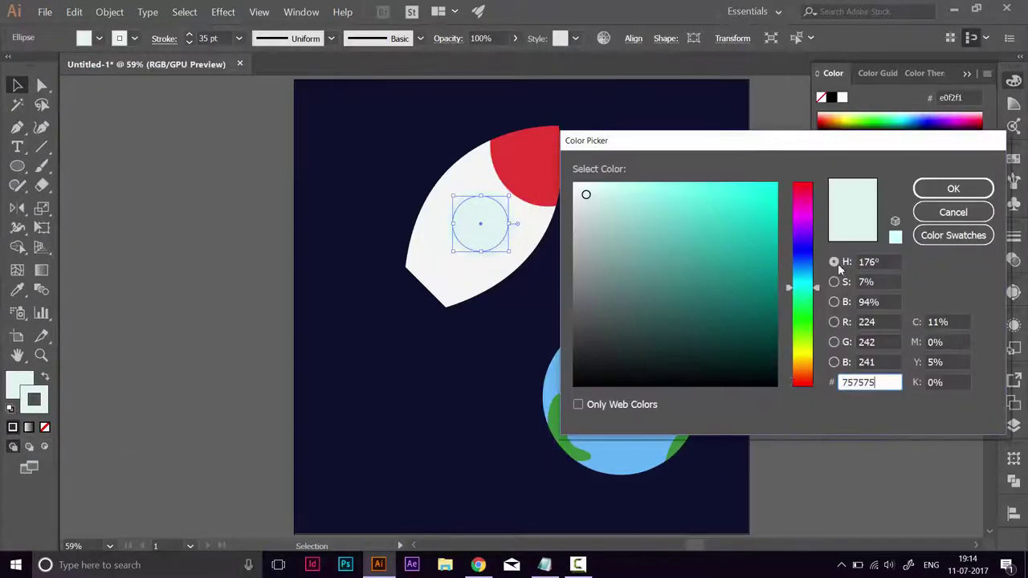
{"action": "left_click", "coordinate": [954, 194]}
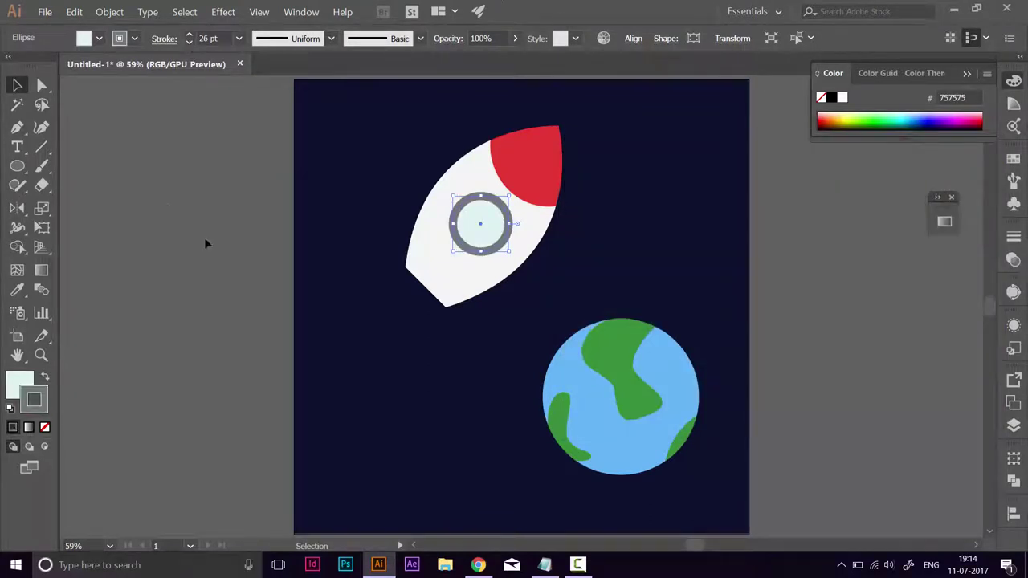
{"action": "left_click", "coordinate": [168, 203]}
Draw a small upright rounded rectangle below the spaceship's lower end.
{"action": "left_click", "coordinate": [17, 166]}
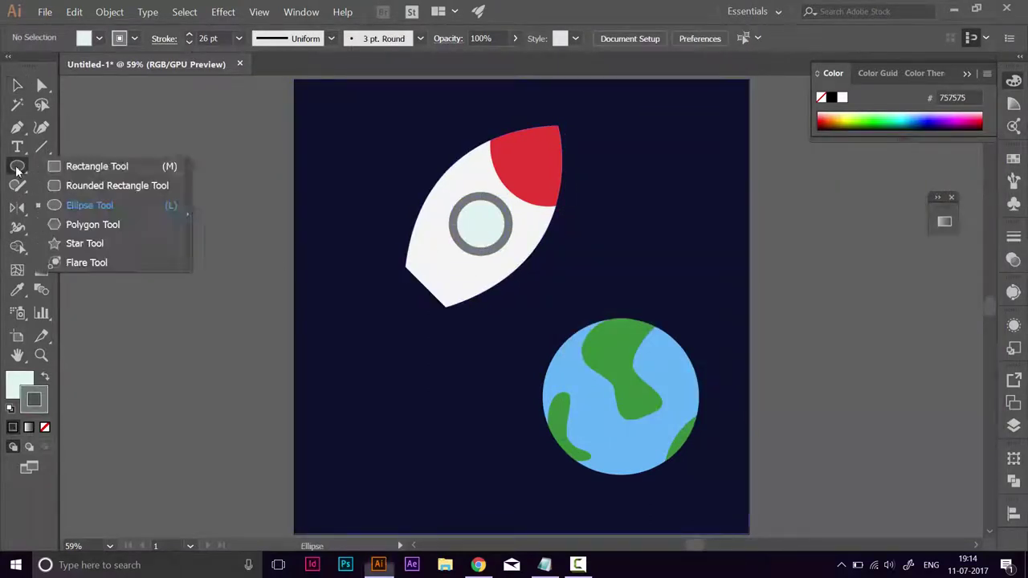
{"action": "left_click", "coordinate": [112, 186]}
{"action": "left_click_drag", "start_coordinate": [381, 378], "coordinate": [381, 380]}
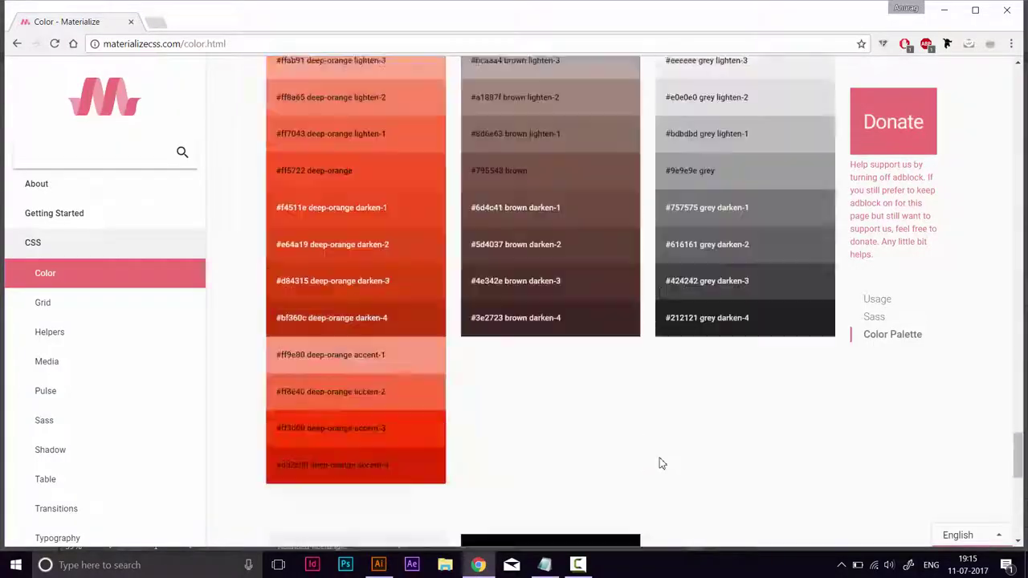
Look up yellow accent-4 in the Materialize palette and fill the rounded rectangle with ffd600.
{"action": "scroll", "coordinate": [661, 464], "scroll_direction": "up", "scroll_amount": 15}
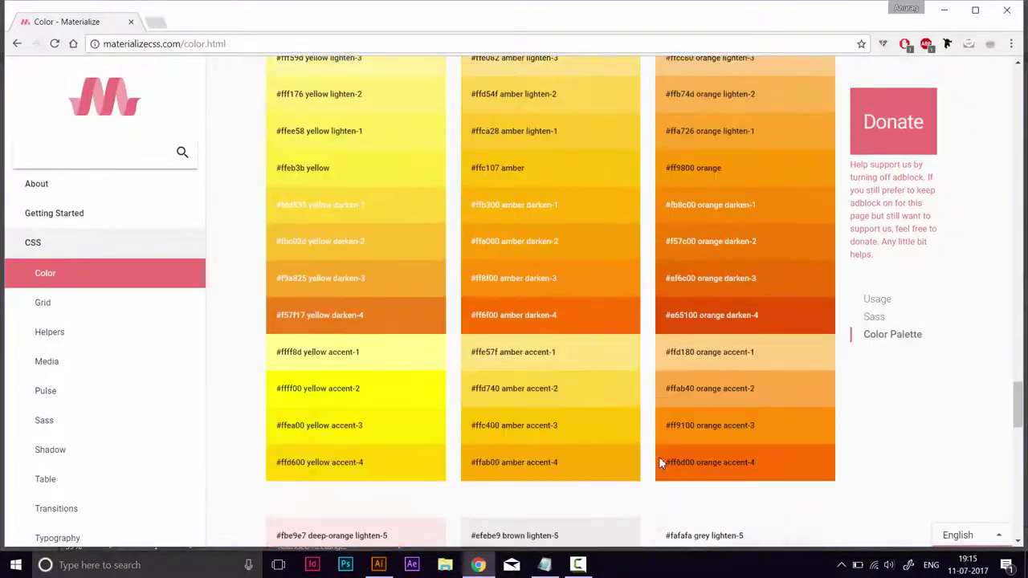
{"action": "scroll", "coordinate": [659, 463], "scroll_direction": "up", "scroll_amount": 20}
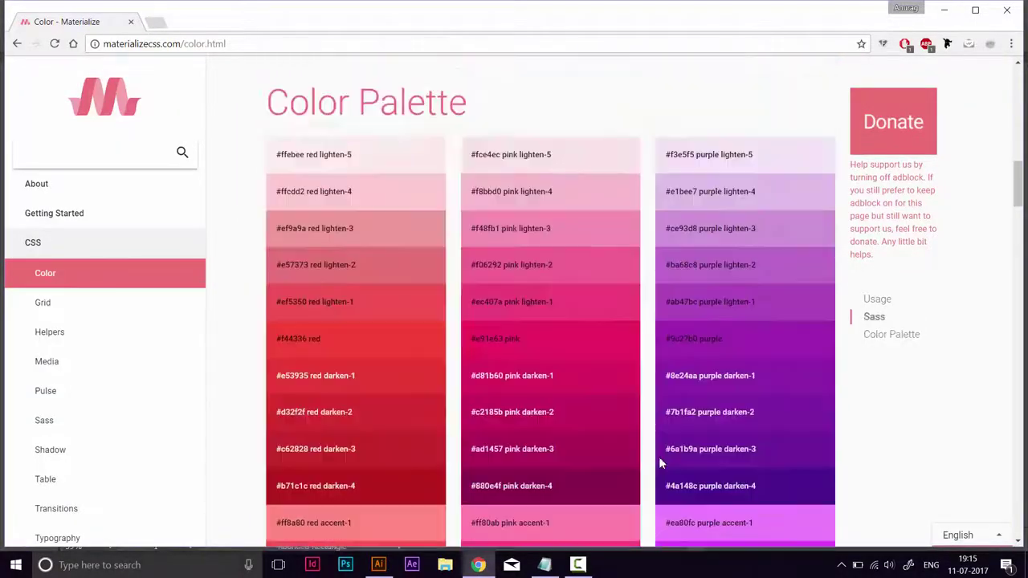
{"action": "scroll", "coordinate": [659, 462], "scroll_direction": "down", "scroll_amount": 20}
{"action": "scroll", "coordinate": [660, 463], "scroll_direction": "down", "scroll_amount": 8}
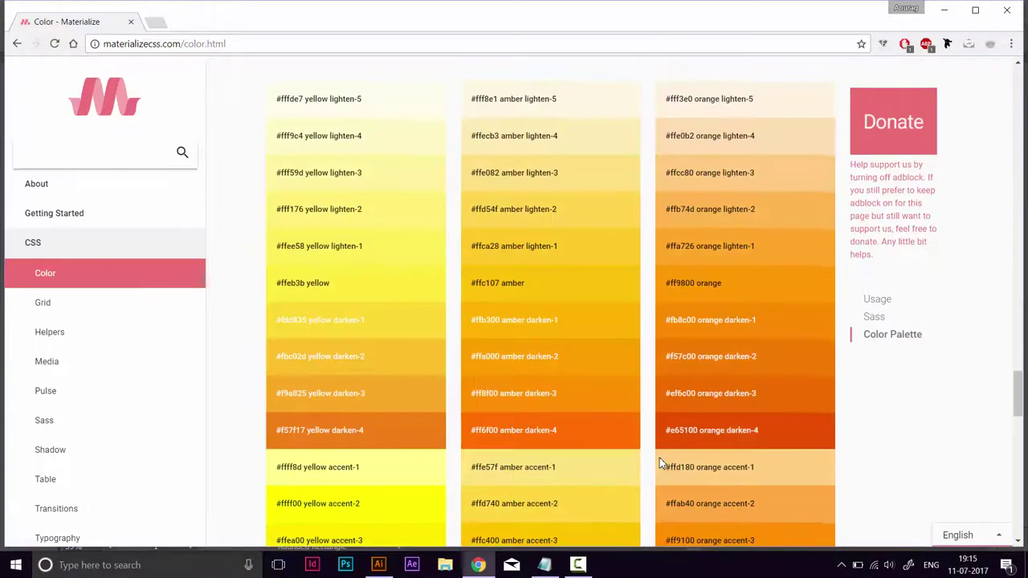
{"action": "scroll", "coordinate": [454, 373], "scroll_direction": "down", "scroll_amount": 2}
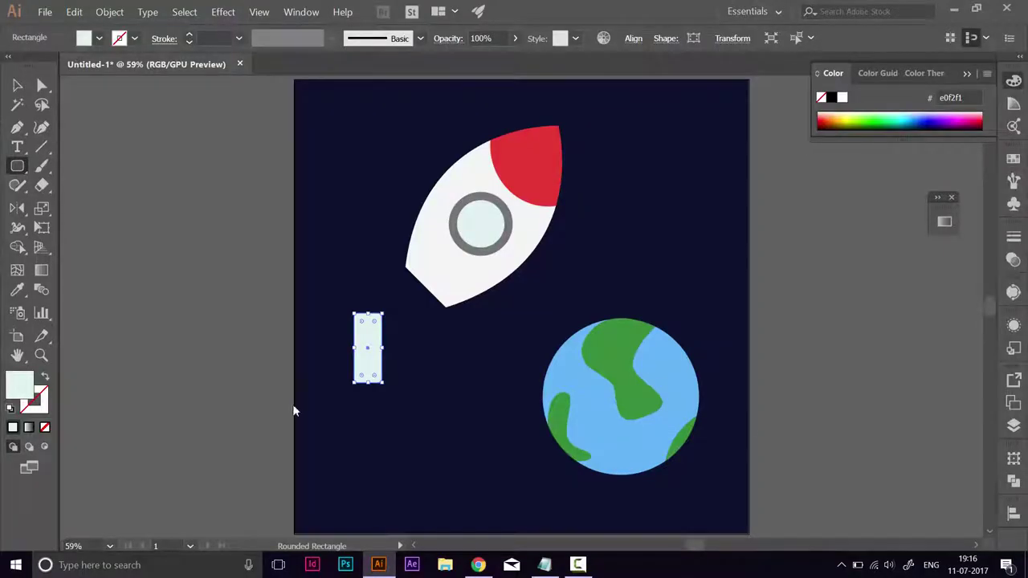
{"action": "double_click", "coordinate": [19, 386]}
{"action": "double_click", "coordinate": [865, 382]}
{"action": "key", "text": "ctrl+v"}
{"action": "left_click", "coordinate": [954, 187]}
Rotate the rounded rectangle to match the spaceship's tilt and place it across the flat lower end.
{"action": "left_click", "coordinate": [17, 85]}
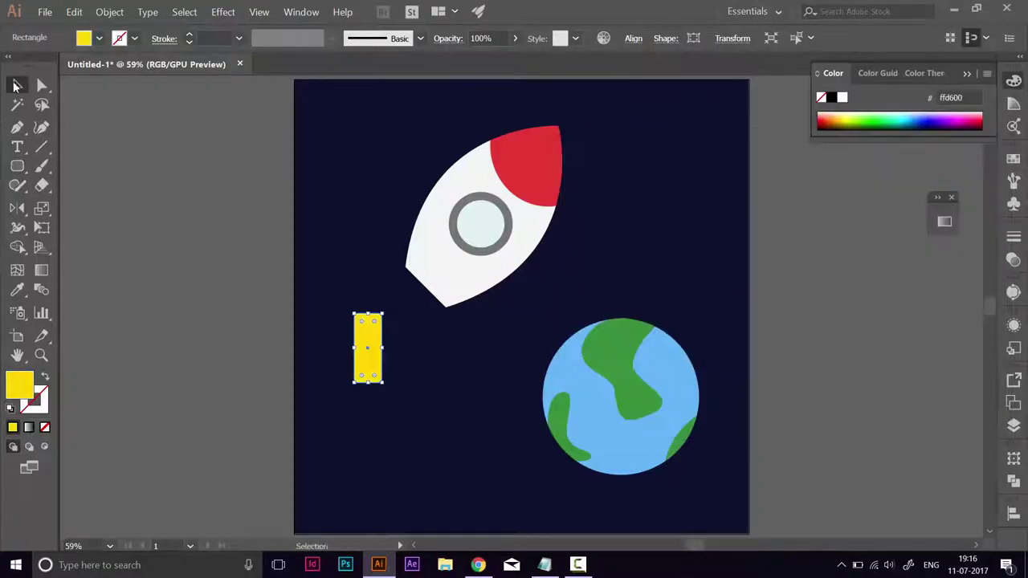
{"action": "left_click_drag", "start_coordinate": [386, 388], "coordinate": [412, 369]}
{"action": "left_click_drag", "start_coordinate": [381, 360], "coordinate": [553, 366]}
{"action": "left_click", "coordinate": [385, 302]}
{"action": "key", "text": "ctrl+shift+a"}
{"action": "key", "text": "z"}
{"action": "scroll", "coordinate": [553, 365], "scroll_direction": "right", "scroll_amount": 3}
{"action": "key", "text": "v"}
Nudge the rounded rectangle up and to the right so it sits centred against the spaceship's flat end.
{"action": "left_click", "coordinate": [347, 278]}
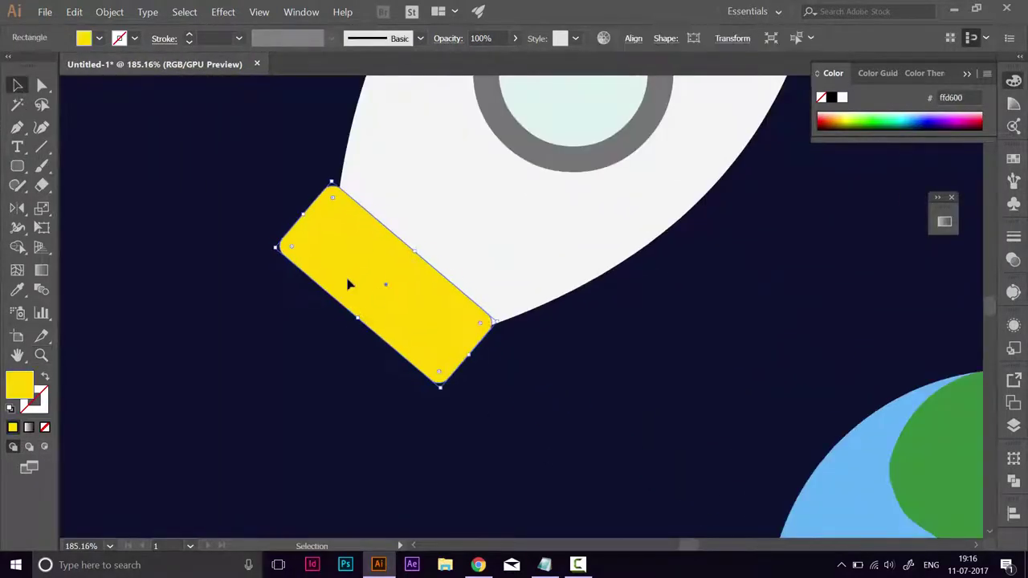
{"action": "key", "text": "Up"}
{"action": "key", "text": "Up"}
{"action": "key", "text": "Up"}
{"action": "key", "text": "Up"}
{"action": "key", "text": "Up"}
{"action": "key", "text": "Up"}
{"action": "key", "text": "Right"}
{"action": "key", "text": "Right"}
{"action": "key", "text": "Right"}
{"action": "key", "text": "Right"}
{"action": "key", "text": "Right"}
{"action": "left_click_drag", "start_coordinate": [349, 281], "coordinate": [360, 277]}
{"action": "left_click", "coordinate": [379, 353]}
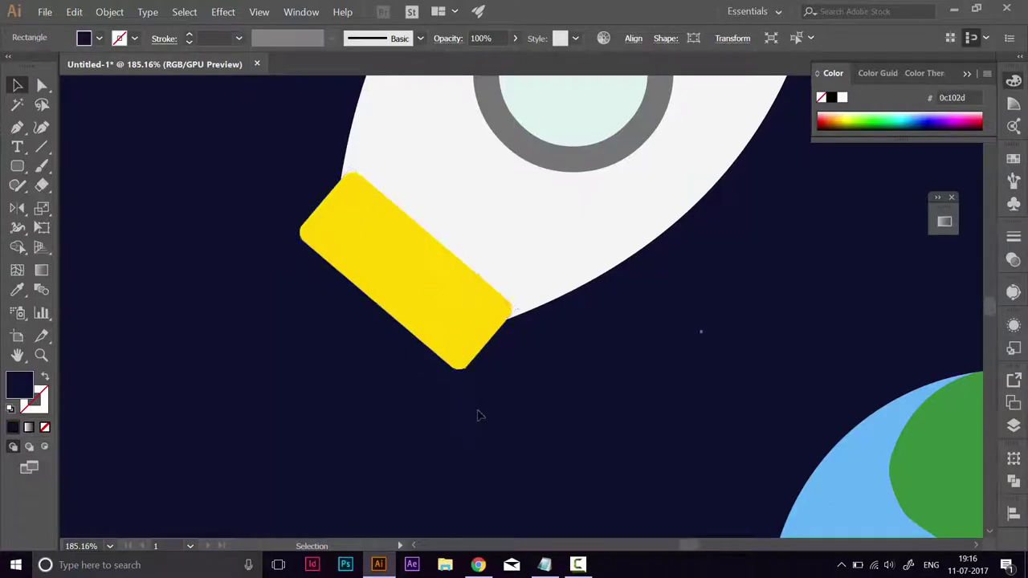
{"action": "key", "text": "ctrl+0"}
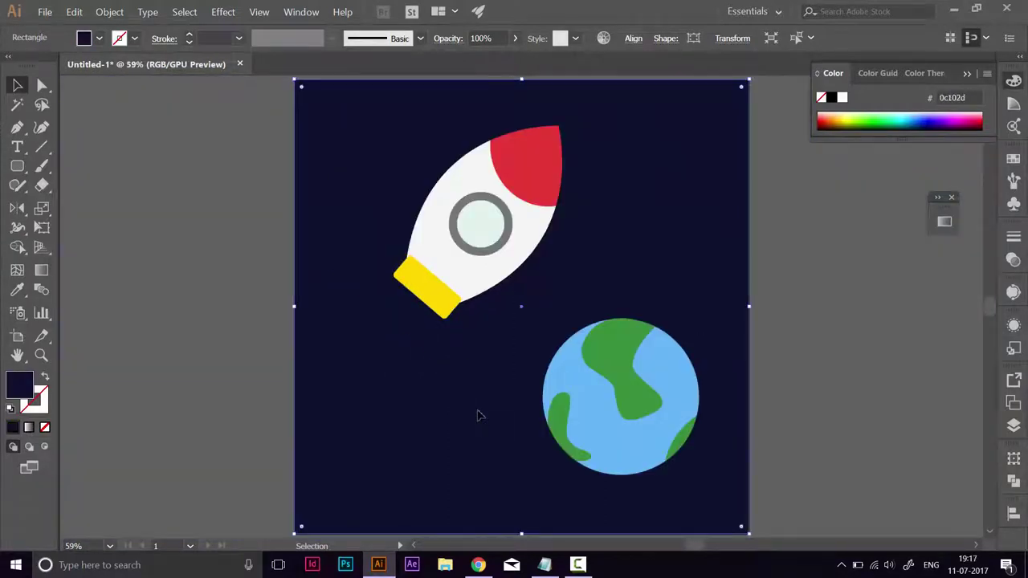
Try the brown darken-1 colour 6d4c41 from the Materialize palette as the fill of the spaceship's base.
{"action": "left_click", "coordinate": [477, 564]}
{"action": "scroll", "coordinate": [607, 346], "scroll_direction": "down", "scroll_amount": 4}
{"action": "left_click", "coordinate": [378, 565]}
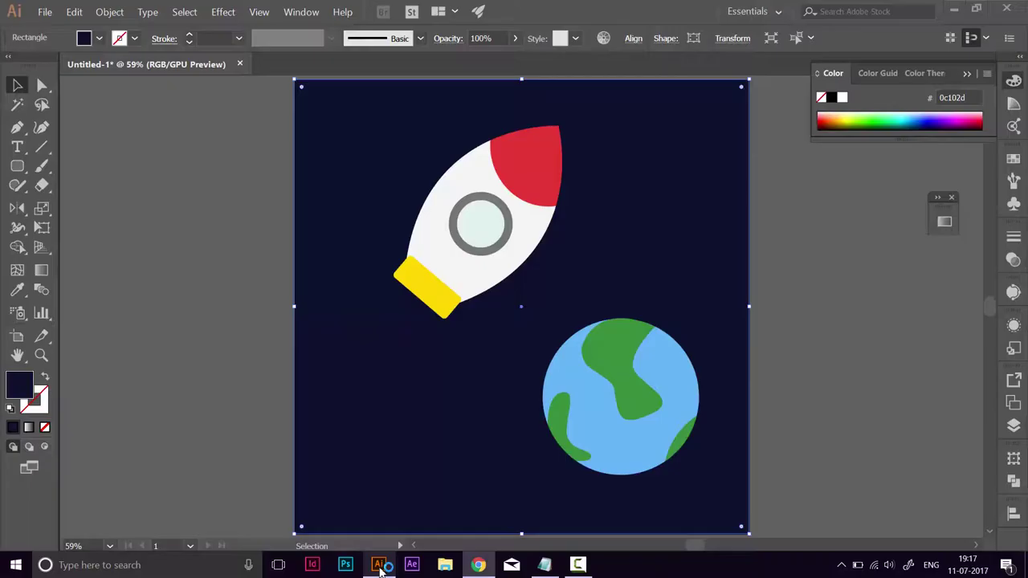
{"action": "left_click", "coordinate": [425, 289]}
{"action": "double_click", "coordinate": [19, 384]}
{"action": "type", "text": "6d4c41"}
{"action": "key", "text": "Return"}
{"action": "left_click", "coordinate": [173, 162]}
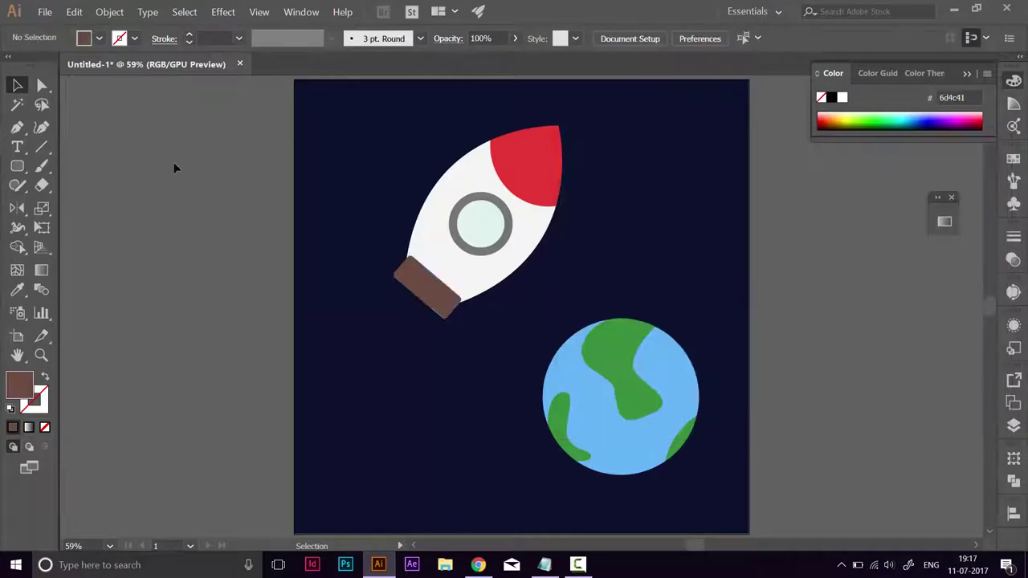
{"action": "key", "text": "ctrl+z"}
Change the base rectangle's fill to the dark yellow-brown 725e09 and shift it slightly away from the spaceship body.
{"action": "double_click", "coordinate": [23, 387]}
{"action": "left_click_drag", "start_coordinate": [758, 246], "coordinate": [761, 295]}
{"action": "key", "text": "Return"}
{"action": "left_click", "coordinate": [148, 141]}
{"action": "left_click_drag", "start_coordinate": [435, 288], "coordinate": [431, 291]}
{"action": "left_click", "coordinate": [233, 313]}
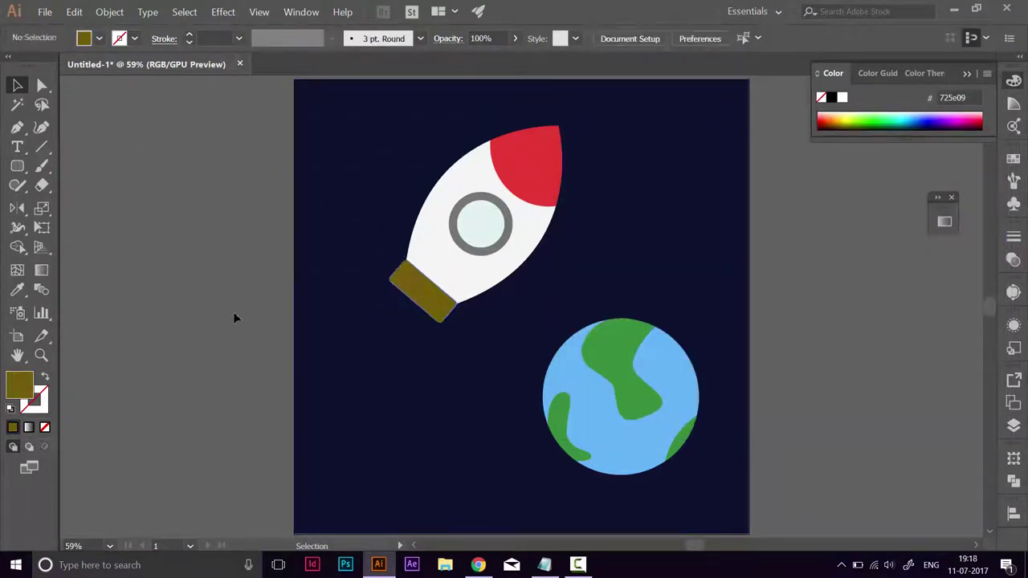
{"action": "left_click", "coordinate": [413, 304]}
{"action": "left_click", "coordinate": [219, 314]}
Record the base colour in the Notepad colour list as "Spaceship brown" with the code 725e09.
{"action": "double_click", "coordinate": [20, 385]}
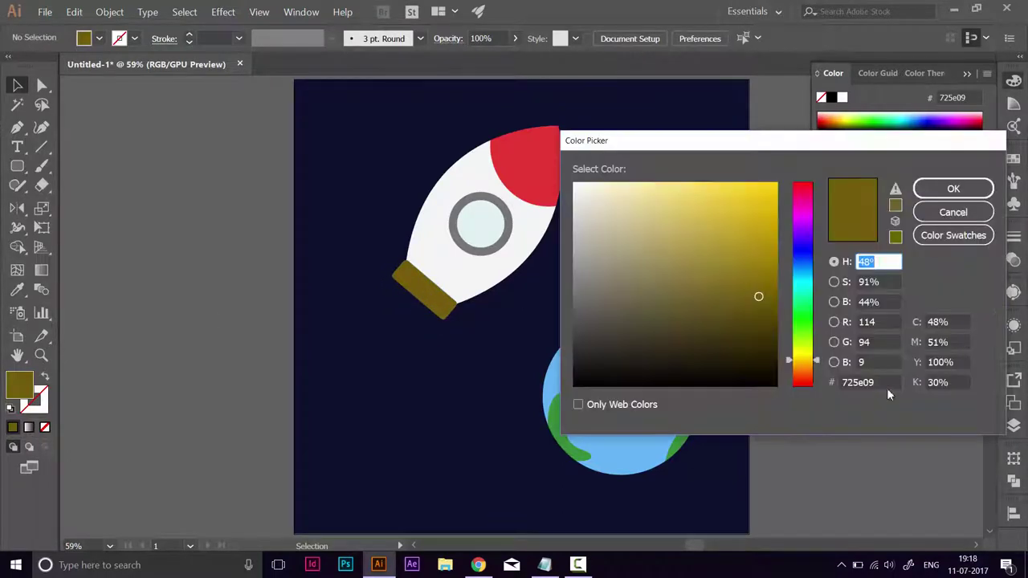
{"action": "left_click", "coordinate": [545, 565]}
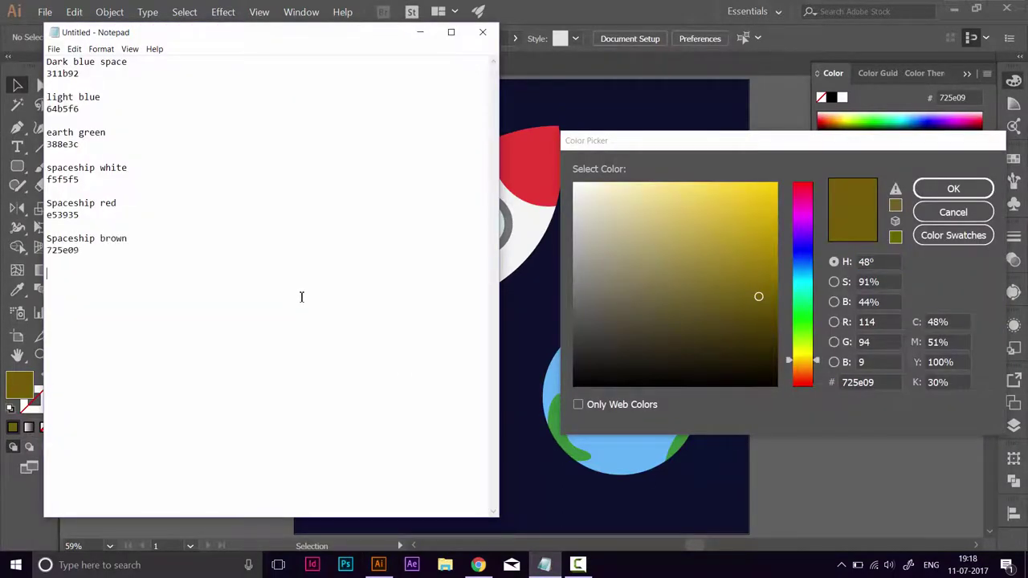
{"action": "left_click", "coordinate": [481, 38]}
{"action": "left_click", "coordinate": [953, 212]}
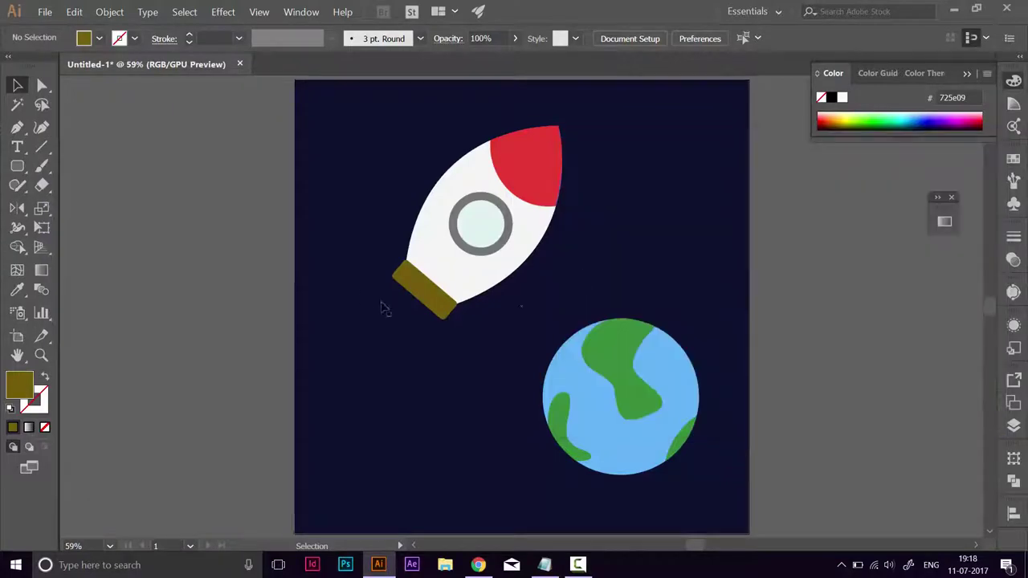
Copy the orange darken-4 code e65100 from the Materialize palette and return to Illustrator.
{"action": "left_click", "coordinate": [482, 567]}
{"action": "scroll", "coordinate": [654, 338], "scroll_direction": "down", "scroll_amount": 2}
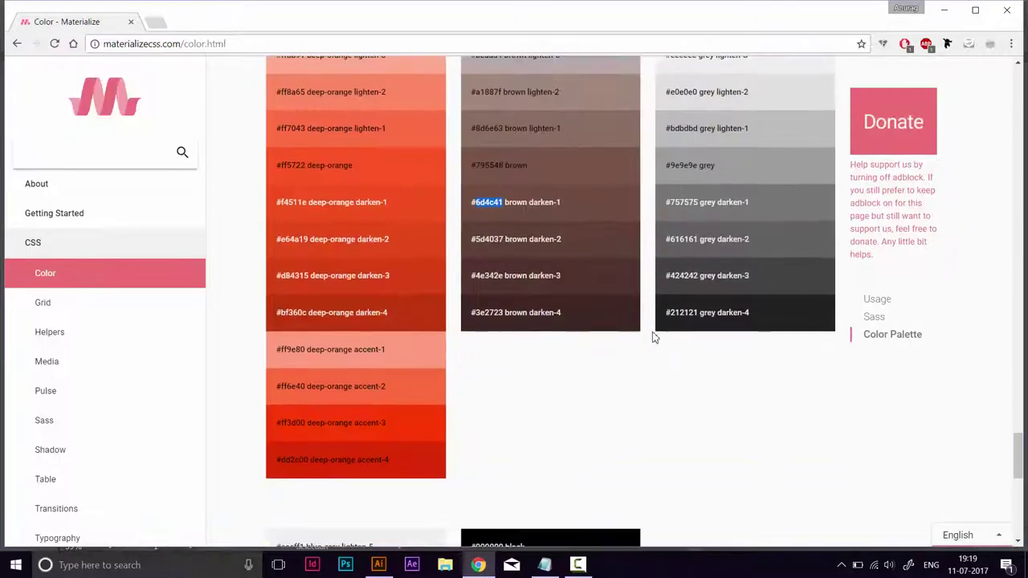
{"action": "scroll", "coordinate": [655, 333], "scroll_direction": "up", "scroll_amount": 6}
{"action": "left_click", "coordinate": [378, 565]}
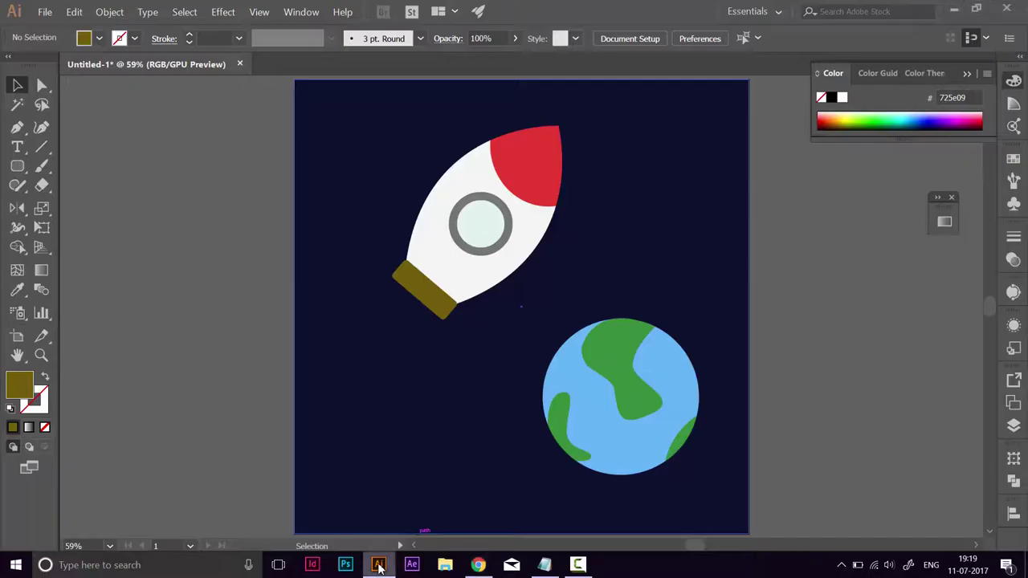
Draw half of a three-tongued flame with the Pen tool, extending from the middle of the spaceship's base.
{"action": "left_click", "coordinate": [394, 282]}
{"action": "left_click_drag", "start_coordinate": [329, 317], "coordinate": [330, 317]}
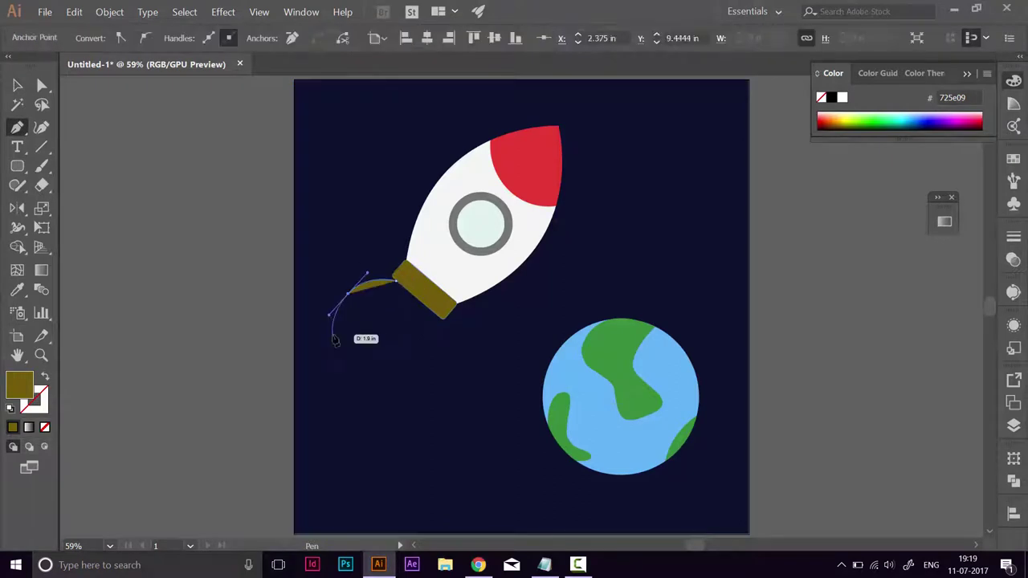
{"action": "key", "text": "ctrl+z"}
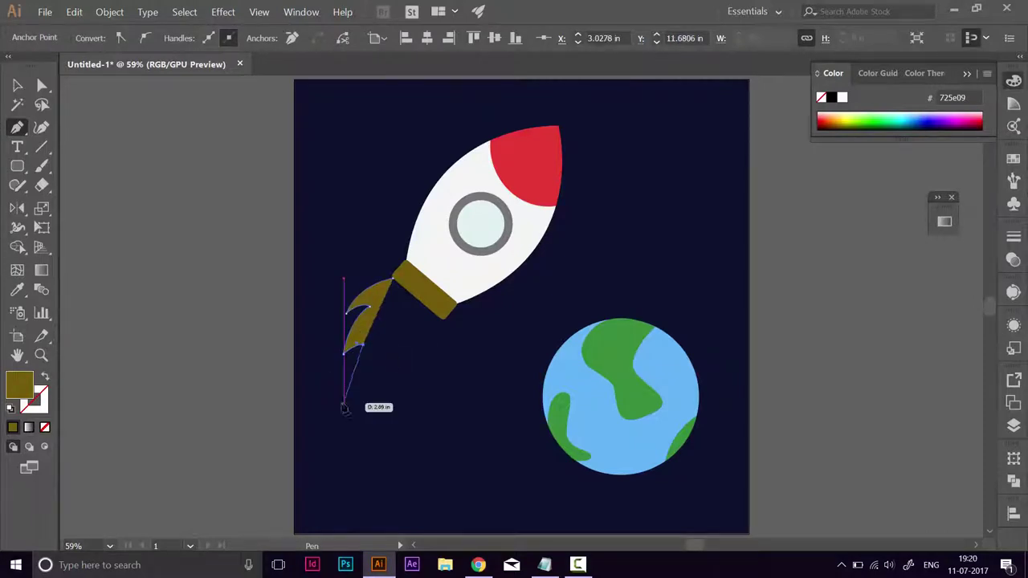
{"action": "left_click_drag", "start_coordinate": [347, 415], "coordinate": [341, 417]}
{"action": "left_click", "coordinate": [424, 298]}
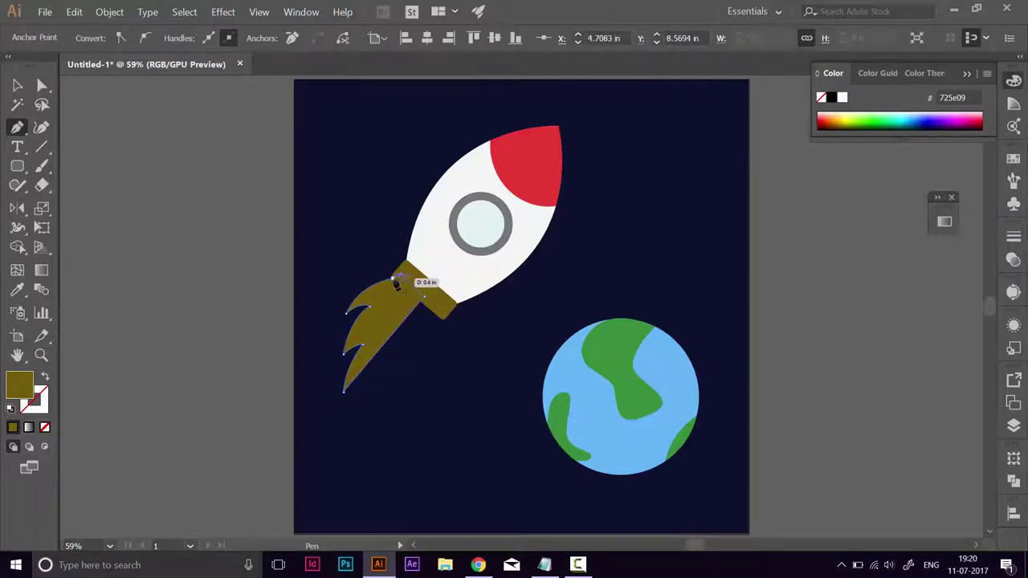
Set the fill colour of the half flame to e65100.
{"action": "double_click", "coordinate": [24, 397]}
{"action": "type", "text": "e65100"}
{"action": "key", "text": "Return"}
{"action": "key", "text": "v"}
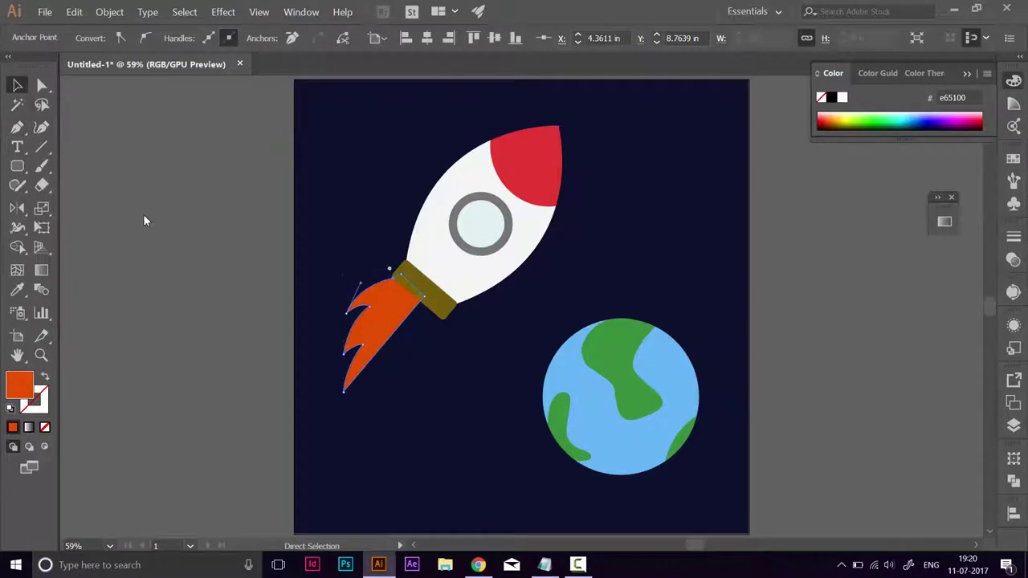
Reflect a copy of the three-tongued half flame across its straight inner edge.
{"action": "left_click", "coordinate": [143, 214]}
{"action": "left_click", "coordinate": [379, 316]}
{"action": "key", "text": "o"}
{"action": "left_click", "coordinate": [424, 297]}
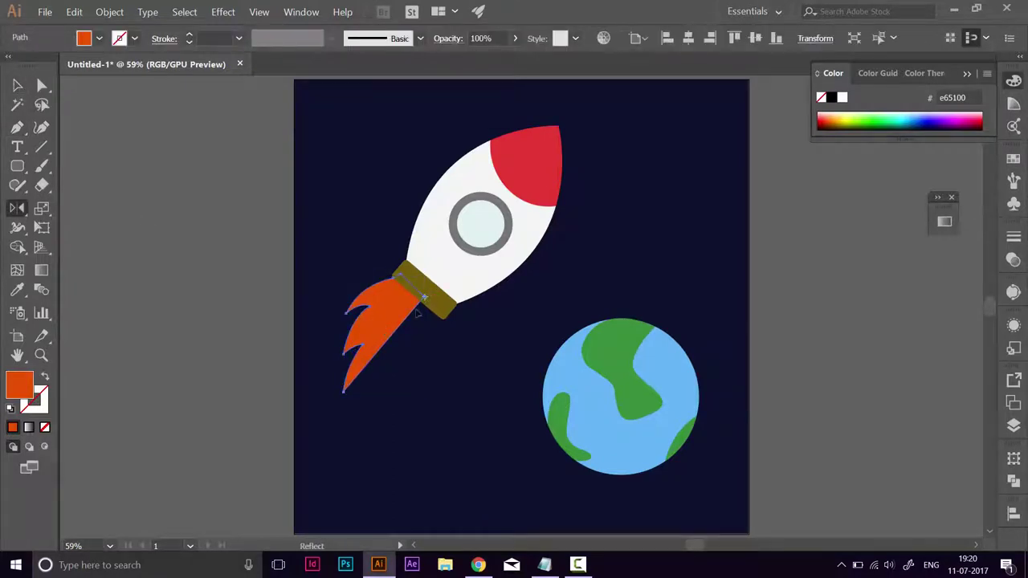
{"action": "left_click", "coordinate": [345, 392], "text": "alt"}
Unite the two three-tongued flame halves into one shape and move it slightly closer to the spaceship's base.
{"action": "left_click", "coordinate": [17, 85]}
{"action": "left_click", "coordinate": [385, 314], "text": "shift"}
{"action": "left_click", "coordinate": [1014, 481]}
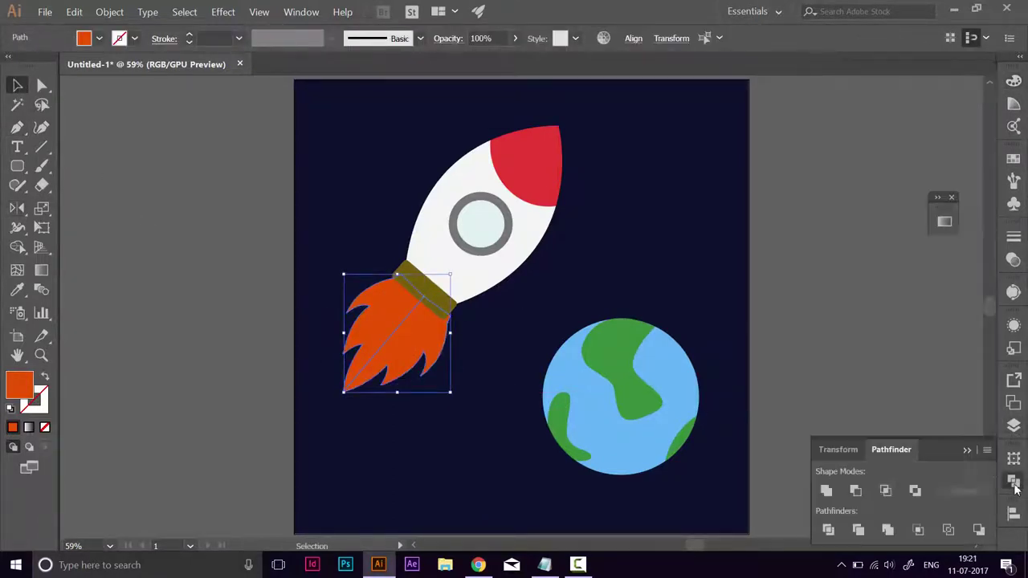
{"action": "left_click", "coordinate": [828, 490]}
{"action": "left_click", "coordinate": [1013, 481]}
{"action": "left_click_drag", "start_coordinate": [395, 321], "coordinate": [394, 316]}
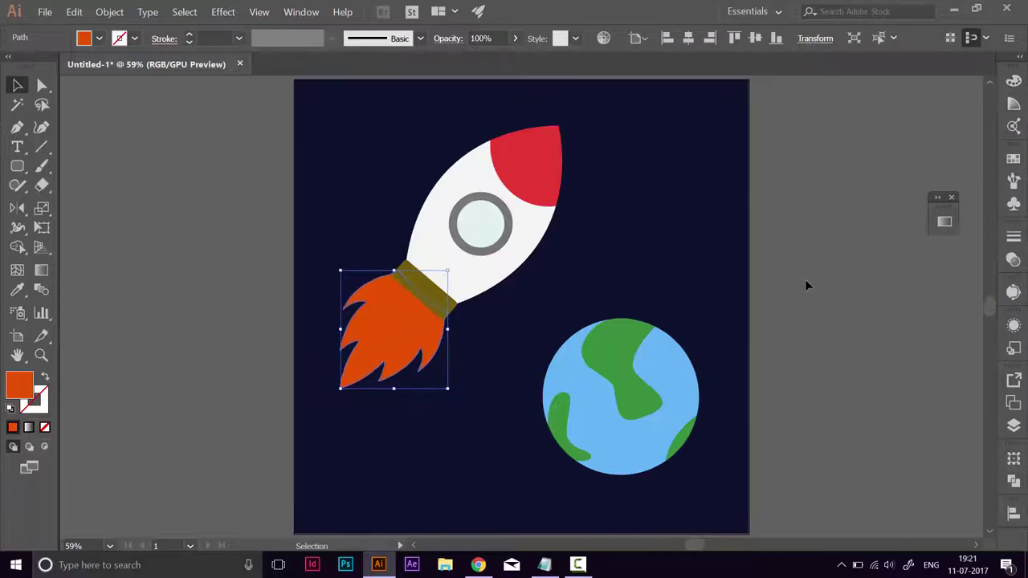
{"action": "left_click", "coordinate": [704, 399]}
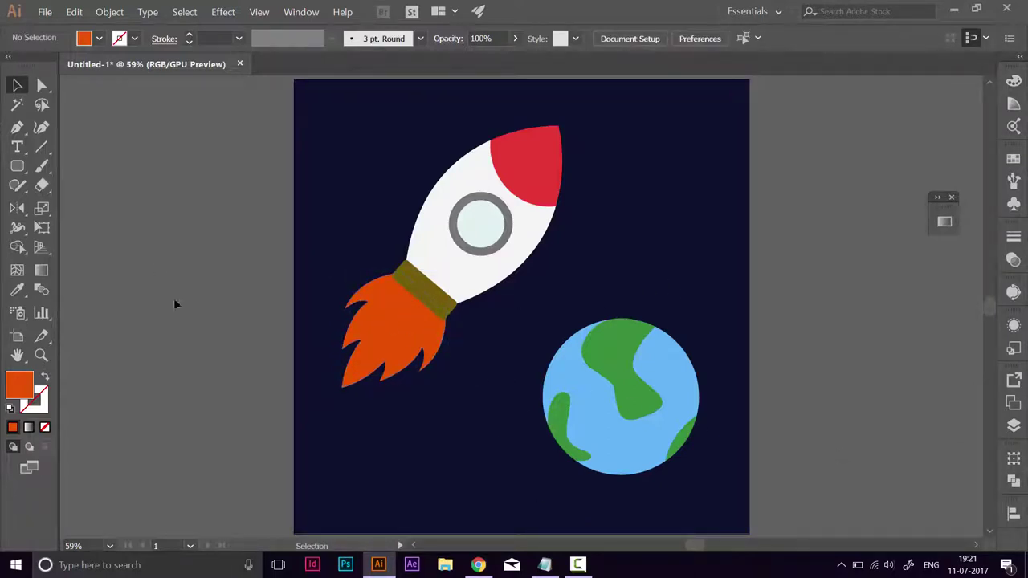
Delete the three-tongued orange flame.
{"action": "left_click", "coordinate": [385, 334]}
{"action": "key", "text": "Delete"}
Draw a long curved half flame with one small barb using the Pen tool, from the base's corner to a pointed tip and back to its middle.
{"action": "left_click_drag", "start_coordinate": [405, 302], "coordinate": [554, 366]}
{"action": "scroll", "coordinate": [554, 365], "scroll_direction": "down", "scroll_amount": 2}
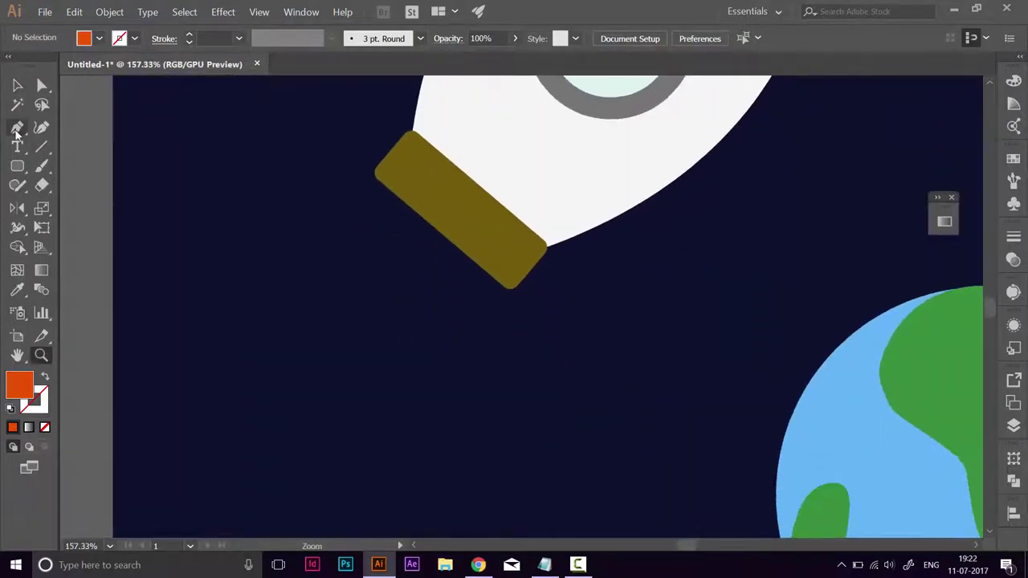
{"action": "left_click", "coordinate": [17, 130]}
{"action": "left_click", "coordinate": [387, 179]}
{"action": "mouse_move", "coordinate": [325, 195]}
{"action": "left_mouse_down"}
{"action": "mouse_move", "coordinate": [305, 216]}
{"action": "mouse_move", "coordinate": [348, 202]}
{"action": "left_mouse_up"}
{"action": "left_click", "coordinate": [341, 194]}
{"action": "left_click_drag", "start_coordinate": [205, 383], "coordinate": [194, 505]}
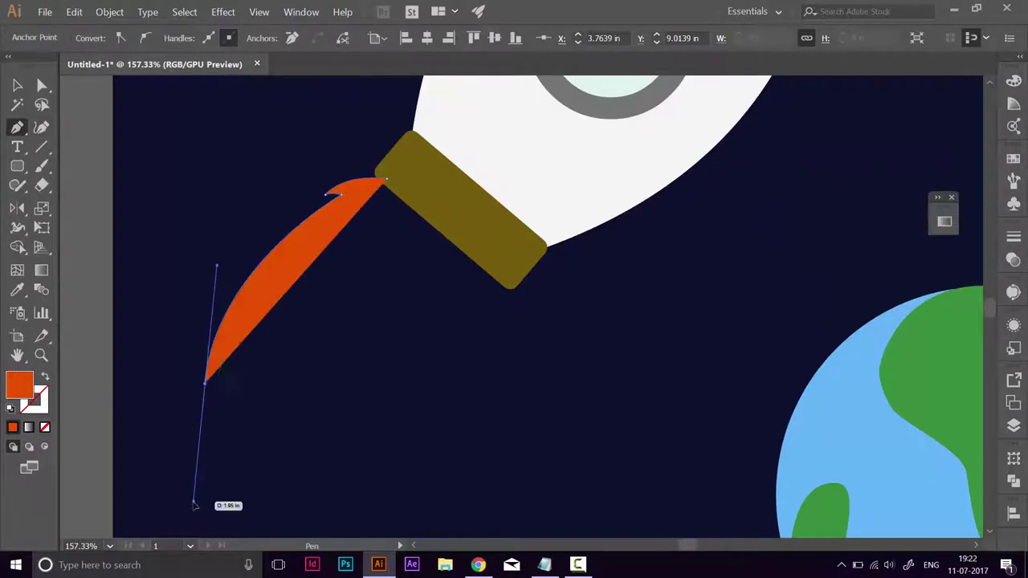
{"action": "key", "text": "ctrl+z"}
{"action": "left_click_drag", "start_coordinate": [193, 448], "coordinate": [184, 475]}
{"action": "scroll", "coordinate": [371, 372], "scroll_direction": "up", "scroll_amount": 2}
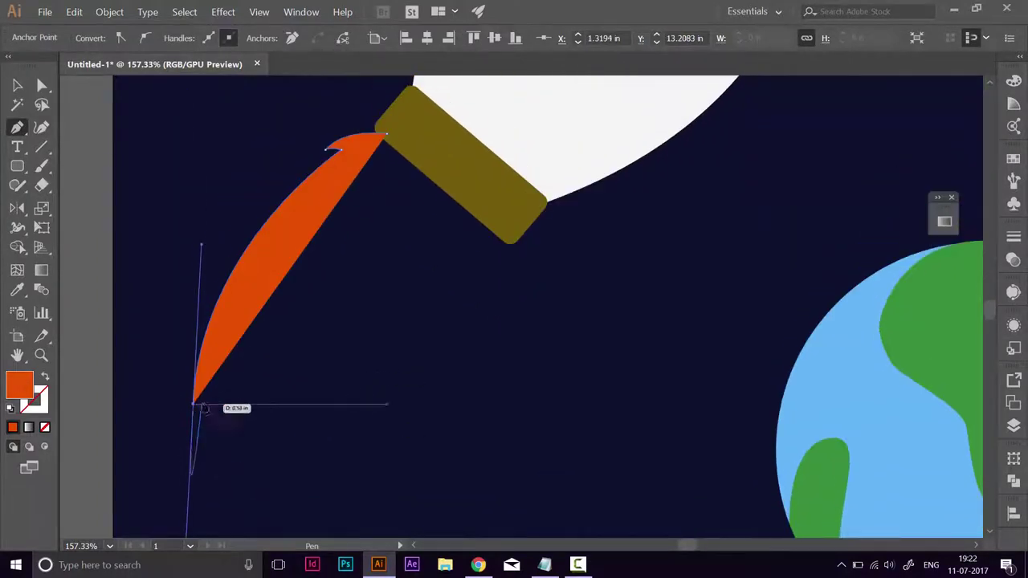
{"action": "left_click", "coordinate": [193, 403]}
{"action": "left_click_drag", "start_coordinate": [434, 181], "coordinate": [434, 178]}
Reflect a copy of the long half flame across its straight edge from the base's middle to the tip.
{"action": "key", "text": "v"}
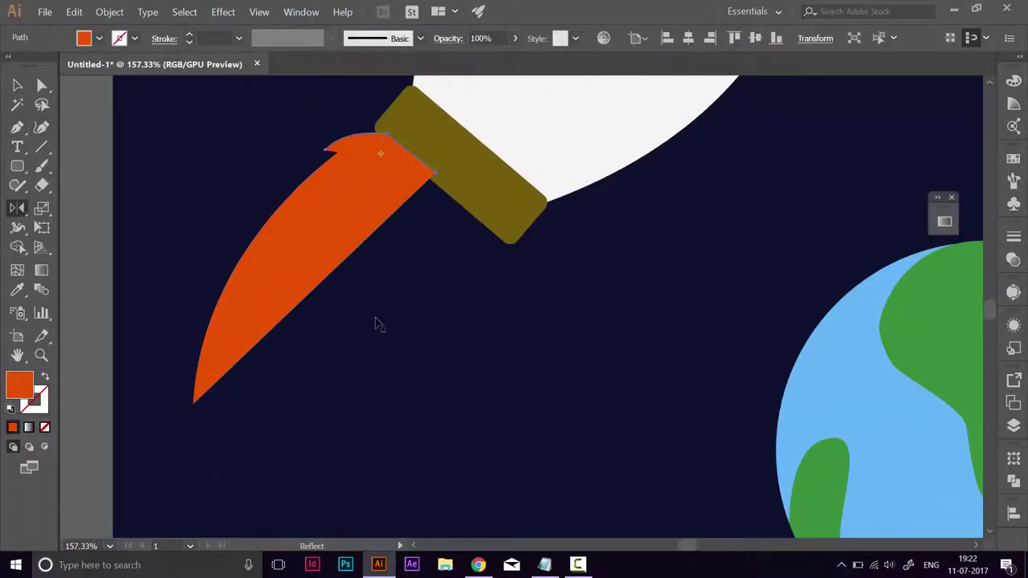
{"action": "key", "text": "o"}
{"action": "left_click", "coordinate": [435, 174]}
{"action": "left_click", "coordinate": [194, 405], "text": "alt"}
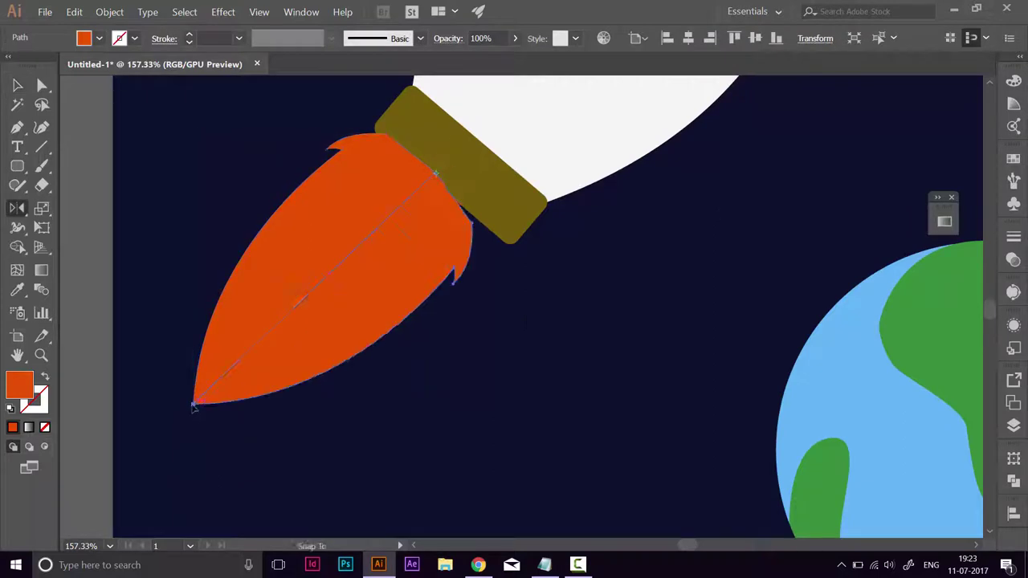
Select both halves of the long flame and unite them into a single shape.
{"action": "left_click", "coordinate": [20, 80]}
{"action": "left_click", "coordinate": [356, 149], "text": "shift"}
{"action": "left_click", "coordinate": [1013, 481]}
{"action": "left_click", "coordinate": [826, 491]}
{"action": "left_click", "coordinate": [1014, 481]}
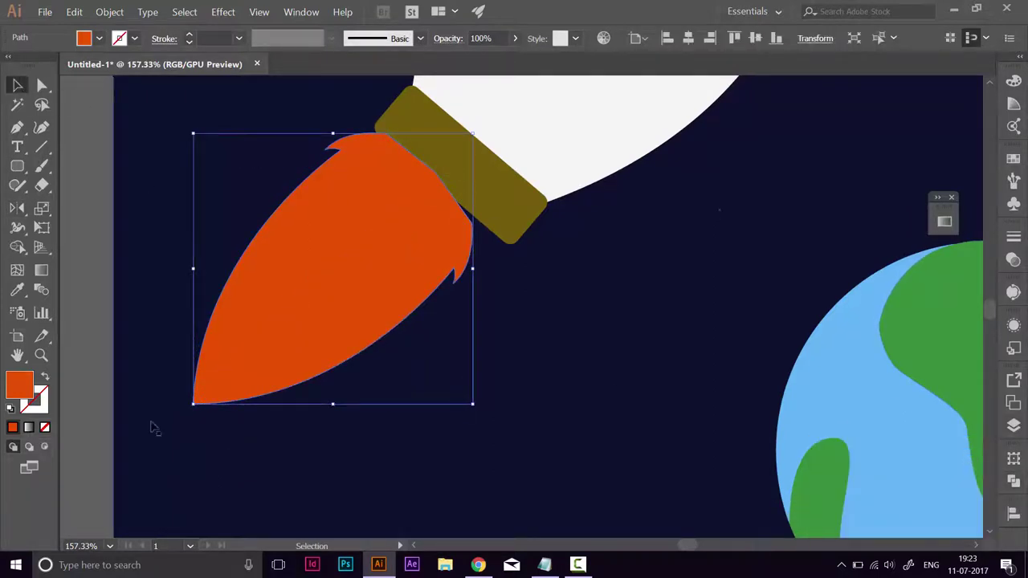
Rotate the long orange flame slightly, move it up against the brown base and send it backward.
{"action": "left_click_drag", "start_coordinate": [187, 411], "coordinate": [192, 415]}
{"action": "left_click_drag", "start_coordinate": [312, 271], "coordinate": [327, 278]}
{"action": "left_click_drag", "start_coordinate": [206, 423], "coordinate": [210, 425]}
{"action": "left_click_drag", "start_coordinate": [419, 245], "coordinate": [422, 247]}
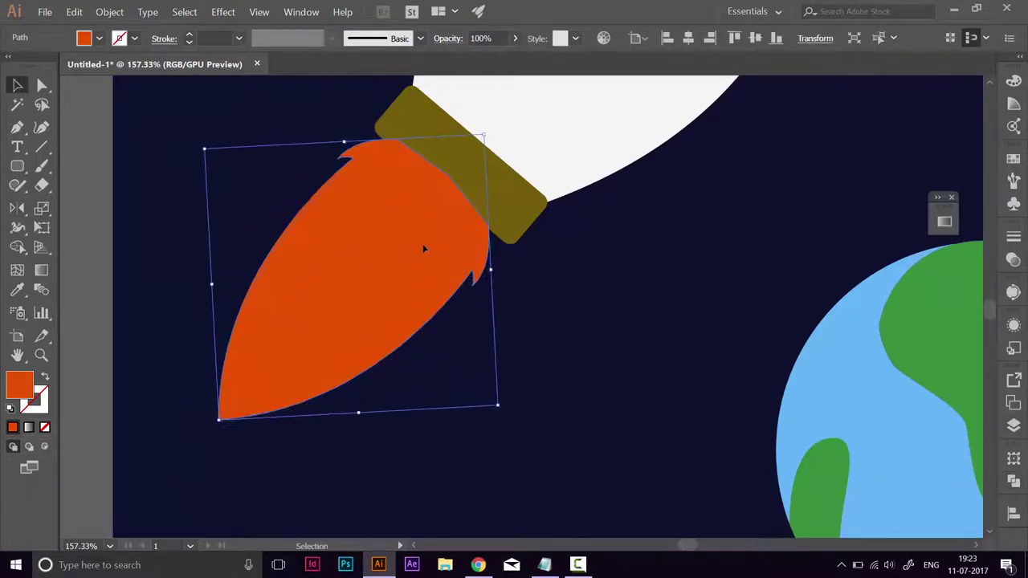
{"action": "key", "text": "ctrl+["}
{"action": "left_click", "coordinate": [83, 331]}
Fine-tune the orange flame's size and position so that it sits centred behind the brown base.
{"action": "key", "text": "ctrl+0"}
{"action": "left_click", "coordinate": [373, 339]}
{"action": "left_click_drag", "start_coordinate": [334, 397], "coordinate": [333, 397]}
{"action": "left_click_drag", "start_coordinate": [378, 338], "coordinate": [385, 340]}
{"action": "left_click_drag", "start_coordinate": [340, 395], "coordinate": [338, 392]}
{"action": "left_click", "coordinate": [224, 392]}
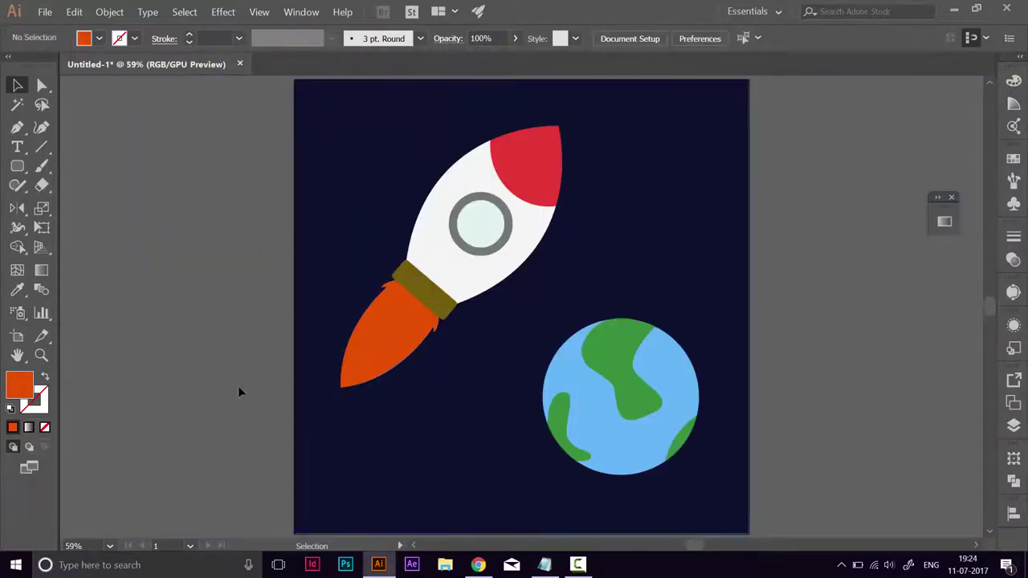
Add a smaller copy of the flame inside the orange one and fill it with the browser palette's yellow #ffeb3b.
{"action": "left_click", "coordinate": [362, 358]}
{"action": "left_click", "coordinate": [398, 328]}
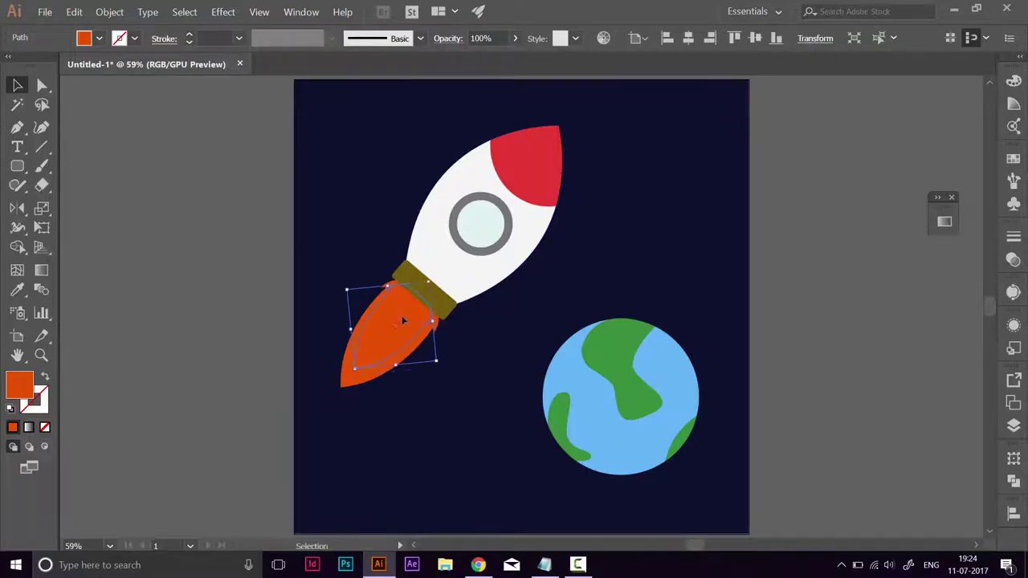
{"action": "key", "text": "alt+Tab"}
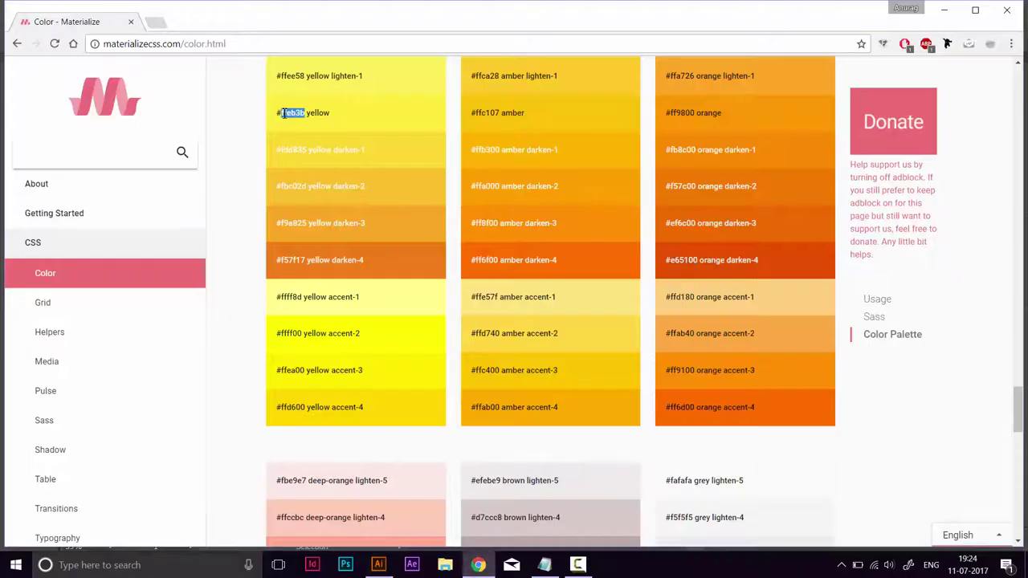
{"action": "key", "text": "ctrl+c"}
{"action": "key", "text": "alt+Tab"}
{"action": "double_click", "coordinate": [20, 385]}
{"action": "key", "text": "ctrl+v"}
{"action": "key", "text": "Return"}
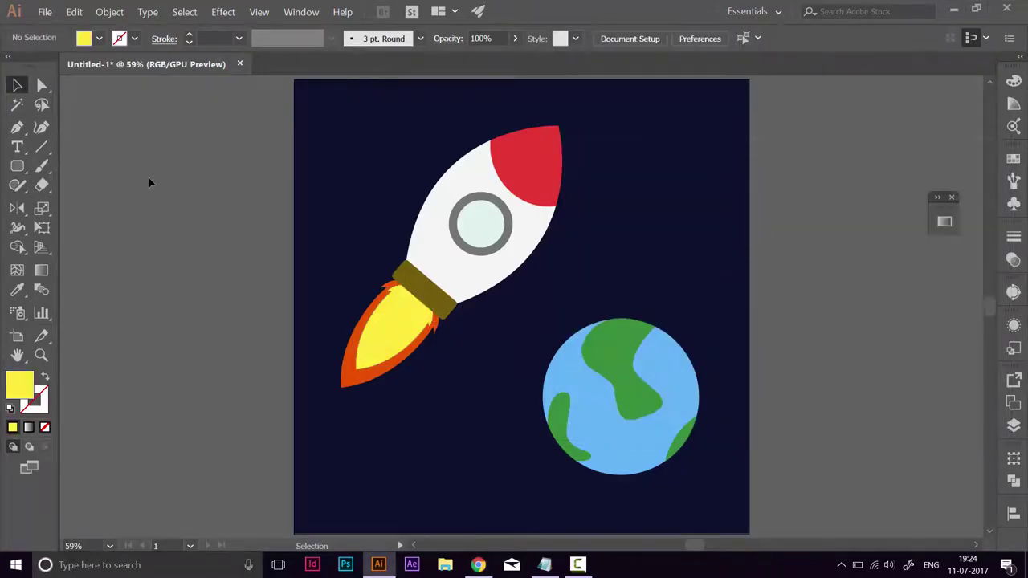
Draw a white curved fin with the Pen tool on the upper-left side of the spaceship's body.
{"action": "scroll", "coordinate": [148, 178], "scroll_direction": "up", "scroll_amount": 7}
{"action": "scroll", "coordinate": [148, 178], "scroll_direction": "down", "scroll_amount": 1}
{"action": "left_click", "coordinate": [452, 243]}
{"action": "left_click", "coordinate": [18, 127]}
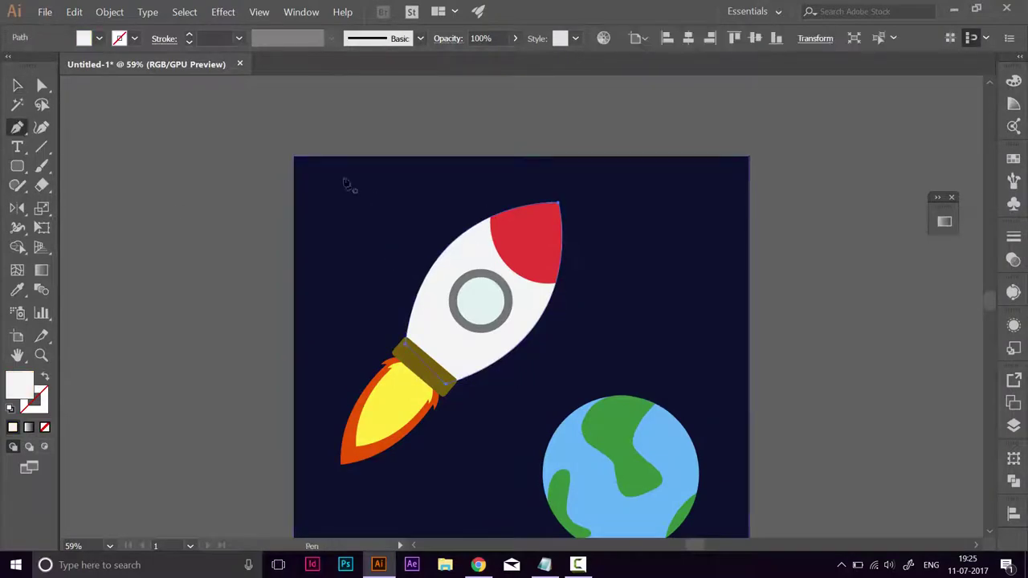
{"action": "left_click", "coordinate": [415, 257]}
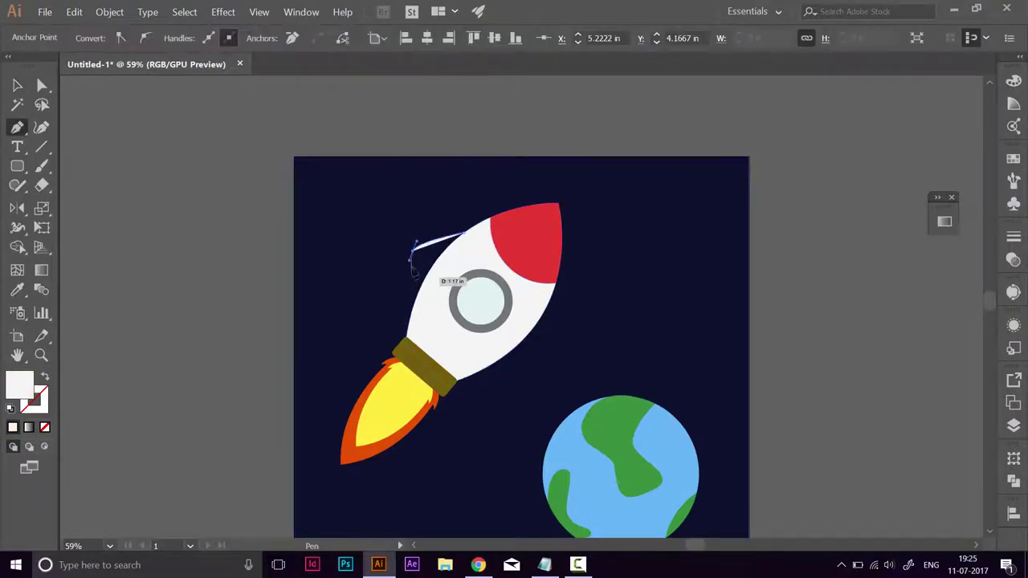
{"action": "left_click", "coordinate": [492, 231]}
{"action": "key", "text": "v"}
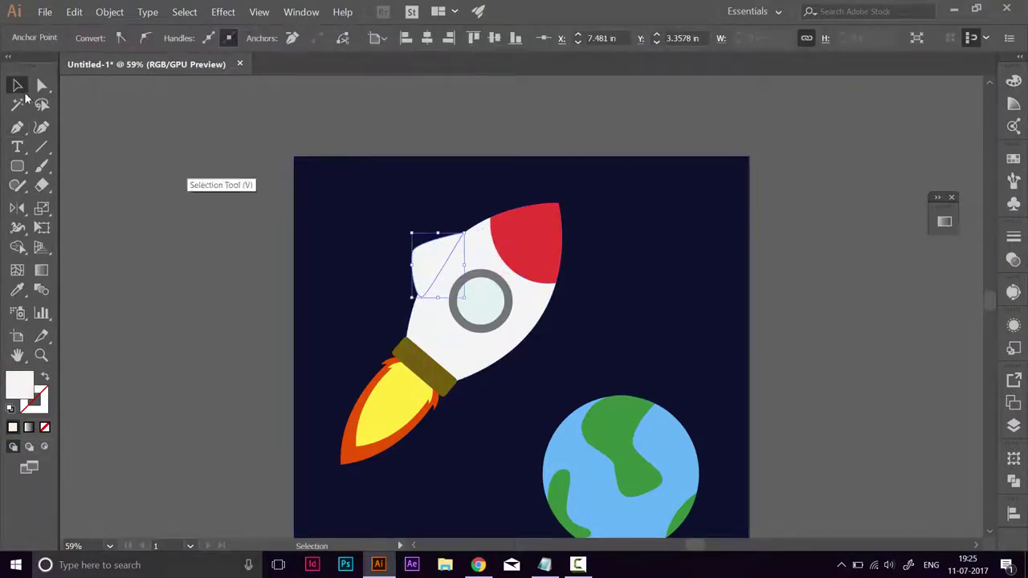
Reflect a copy of the white fin across a vertical axis.
{"action": "left_click", "coordinate": [186, 173]}
{"action": "key", "text": "ctrl+z"}
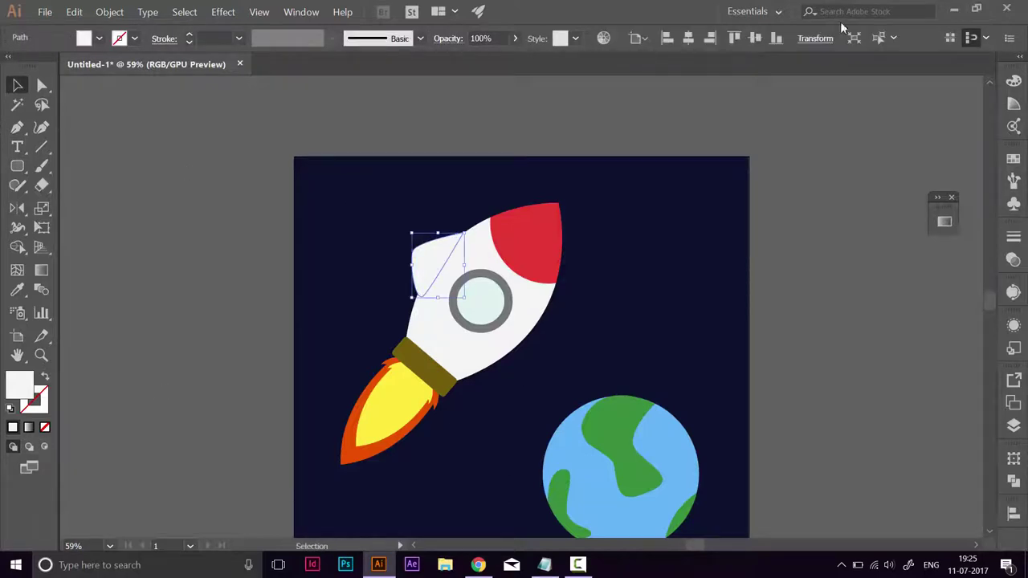
{"action": "left_click", "coordinate": [816, 39]}
{"action": "left_click", "coordinate": [825, 52]}
{"action": "left_click", "coordinate": [868, 52]}
{"action": "left_click", "coordinate": [522, 302]}
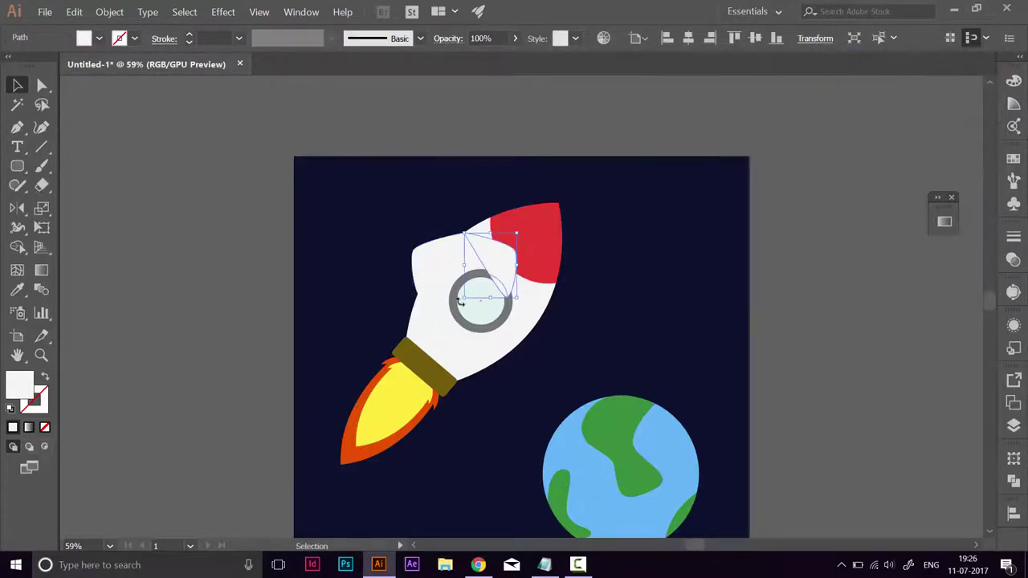
Rotate the mirrored fin and place it on the lower-right side of the spaceship, opposite the first fin.
{"action": "left_click_drag", "start_coordinate": [460, 303], "coordinate": [447, 242]}
{"action": "left_click_drag", "start_coordinate": [503, 262], "coordinate": [519, 307]}
{"action": "left_click", "coordinate": [804, 297]}
{"action": "scroll", "coordinate": [804, 296], "scroll_direction": "down", "scroll_amount": 3}
{"action": "scroll", "coordinate": [804, 296], "scroll_direction": "up", "scroll_amount": 2}
{"action": "left_click", "coordinate": [802, 383]}
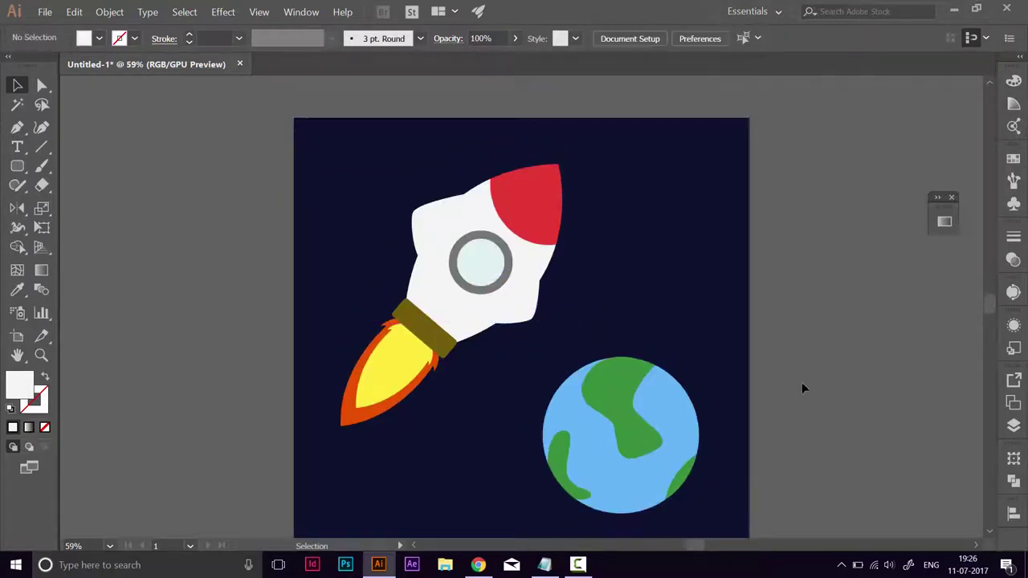
Adjust the upper-left fin's size and position so that it sticks out less from the body.
{"action": "left_click", "coordinate": [421, 209]}
{"action": "left_click_drag", "start_coordinate": [470, 190], "coordinate": [474, 193]}
{"action": "left_click_drag", "start_coordinate": [429, 223], "coordinate": [431, 226]}
{"action": "left_click", "coordinate": [784, 309]}
Scale down Earth together with its land shapes and move it towards the artboard's lower-right corner.
{"action": "left_click", "coordinate": [623, 399]}
{"action": "left_click", "coordinate": [561, 464], "text": "shift"}
{"action": "left_click", "coordinate": [682, 480], "text": "shift"}
{"action": "left_click", "coordinate": [639, 506], "text": "shift"}
{"action": "left_click_drag", "start_coordinate": [699, 356], "coordinate": [681, 385]}
{"action": "scroll", "coordinate": [661, 416], "scroll_direction": "down", "scroll_amount": 3}
{"action": "left_click", "coordinate": [512, 386]}
{"action": "scroll", "coordinate": [512, 386], "scroll_direction": "up", "scroll_amount": 1}
Shrink the yellow inner flame and centre it within the orange flame.
{"action": "left_click", "coordinate": [405, 384]}
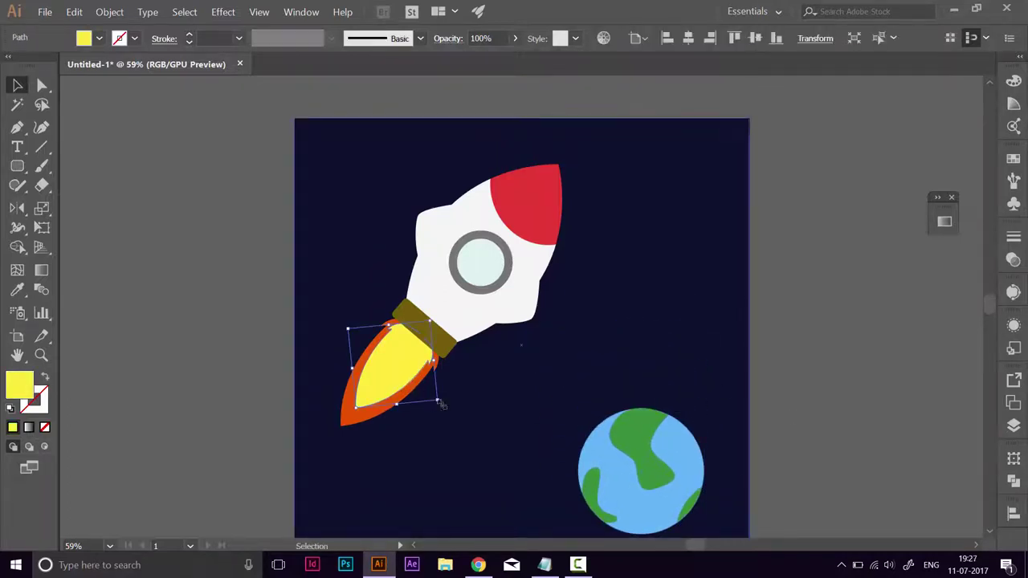
{"action": "left_click_drag", "start_coordinate": [396, 366], "coordinate": [400, 364]}
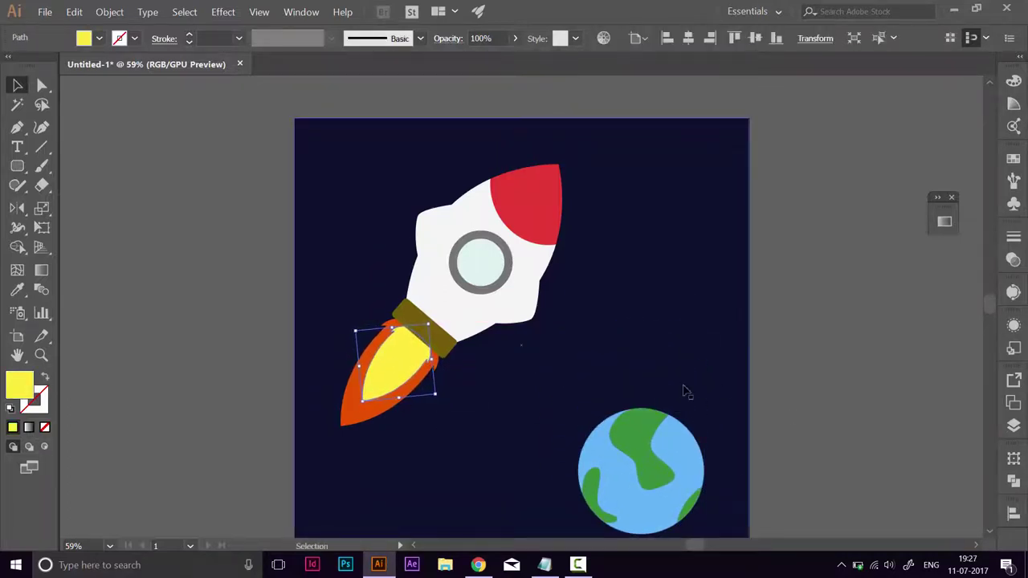
{"action": "left_click", "coordinate": [685, 391]}
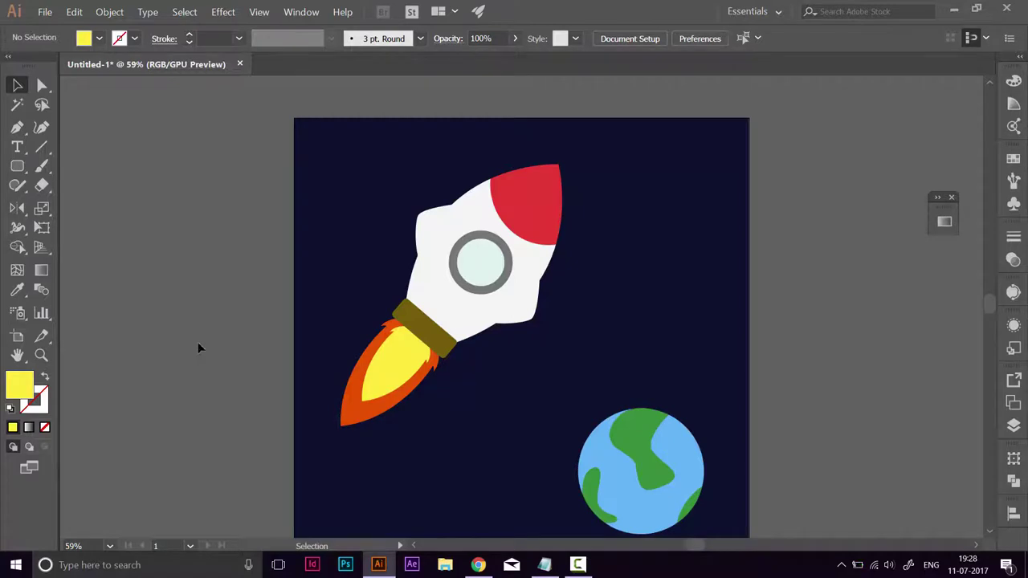
Look up the grey lighten-3 code in the browser's palette and draw a small circle above Earth with the Ellipse tool.
{"action": "scroll", "coordinate": [198, 342], "scroll_direction": "down", "scroll_amount": 1}
{"action": "left_click_drag", "start_coordinate": [18, 166], "coordinate": [81, 211]}
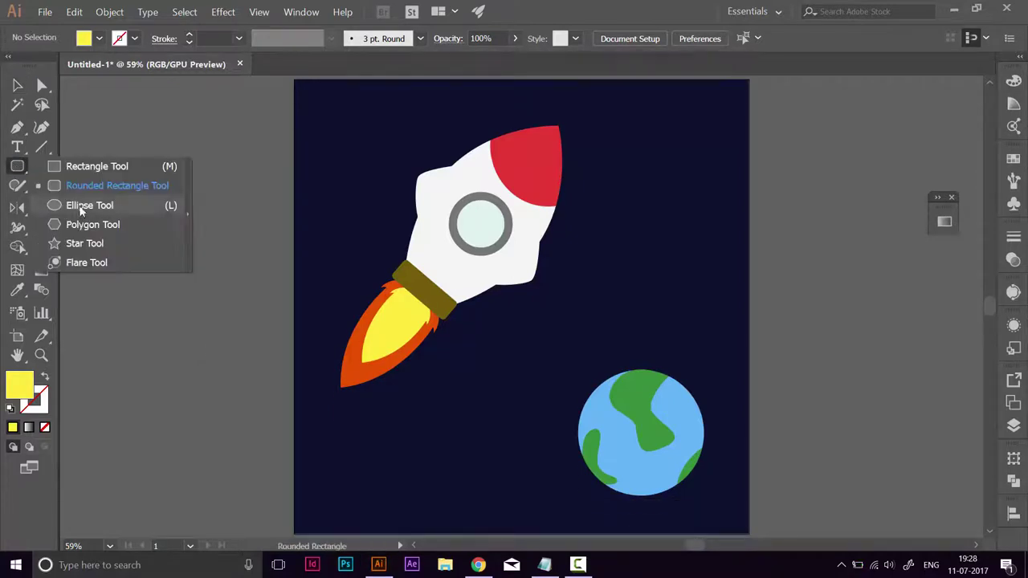
{"action": "left_click", "coordinate": [80, 208]}
{"action": "left_click", "coordinate": [42, 86]}
{"action": "left_click", "coordinate": [478, 564]}
{"action": "scroll", "coordinate": [687, 511], "scroll_direction": "down", "scroll_amount": 3}
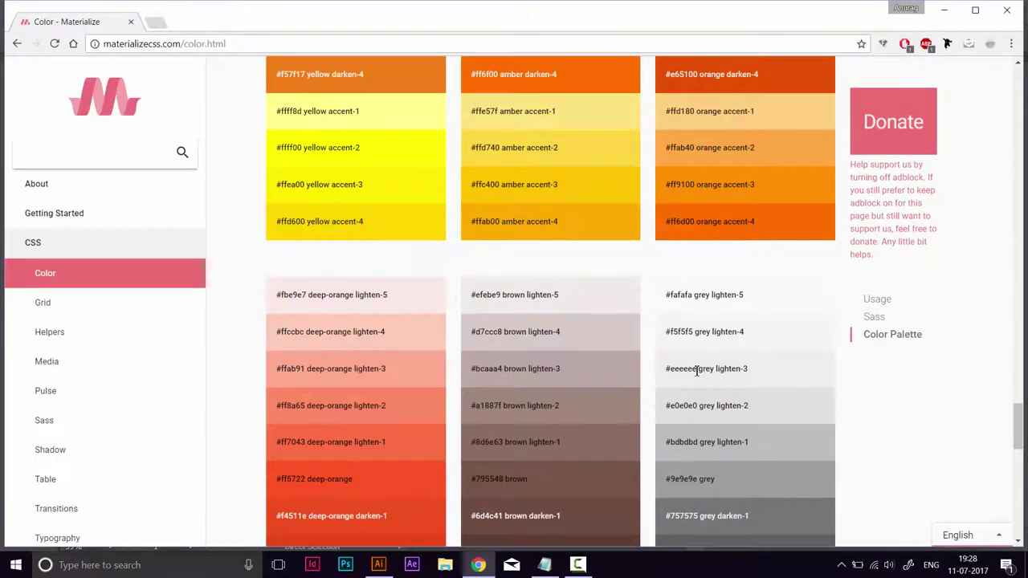
{"action": "key", "text": "alt+Tab"}
{"action": "scroll", "coordinate": [680, 268], "scroll_direction": "down", "scroll_amount": 1}
{"action": "left_click_drag", "start_coordinate": [679, 266], "coordinate": [717, 303]}
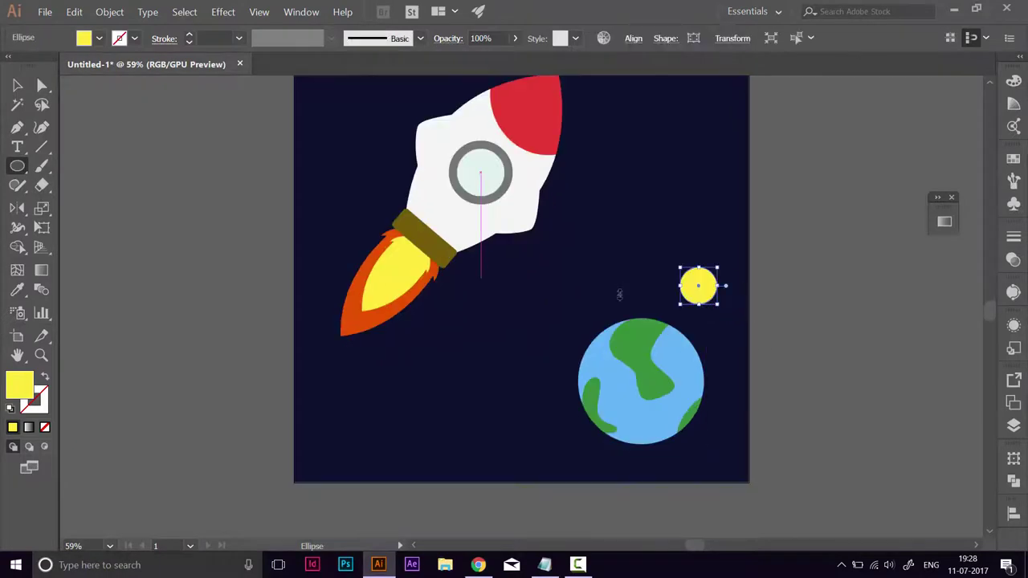
Fill the small circle with #eeeeee and move it close to Earth's upper-right edge as a moon.
{"action": "double_click", "coordinate": [21, 393]}
{"action": "type", "text": "eeeee"}
{"action": "key", "text": "Return"}
{"action": "key", "text": "v"}
{"action": "left_click", "coordinate": [793, 298]}
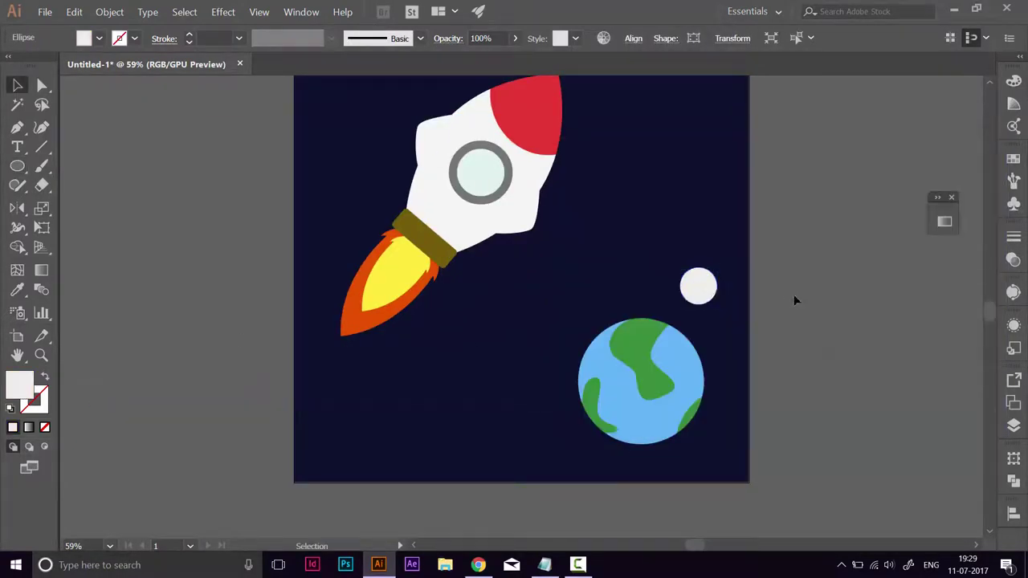
{"action": "scroll", "coordinate": [827, 314], "scroll_direction": "up", "scroll_amount": 2}
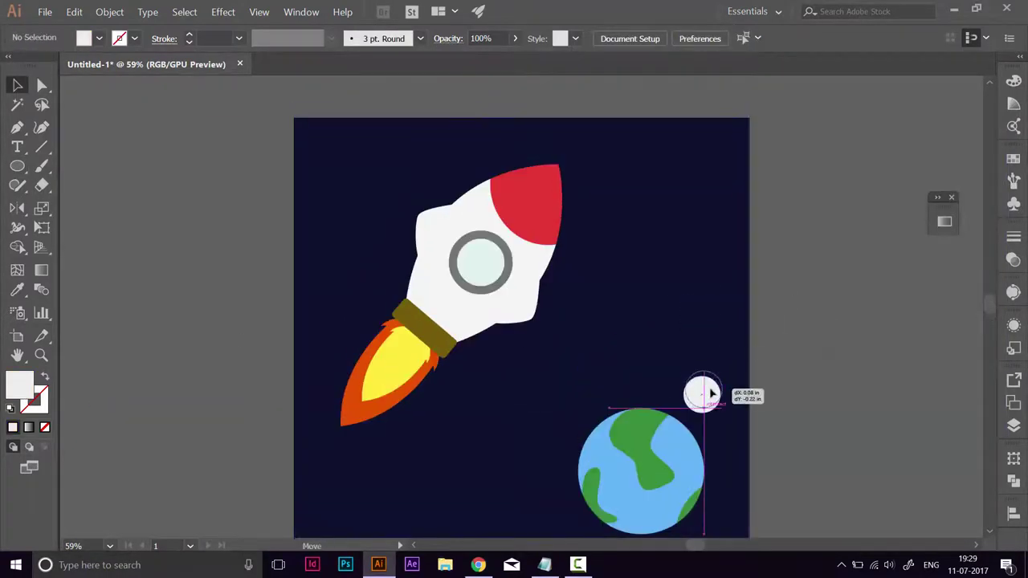
{"action": "scroll", "coordinate": [791, 401], "scroll_direction": "down", "scroll_amount": 1}
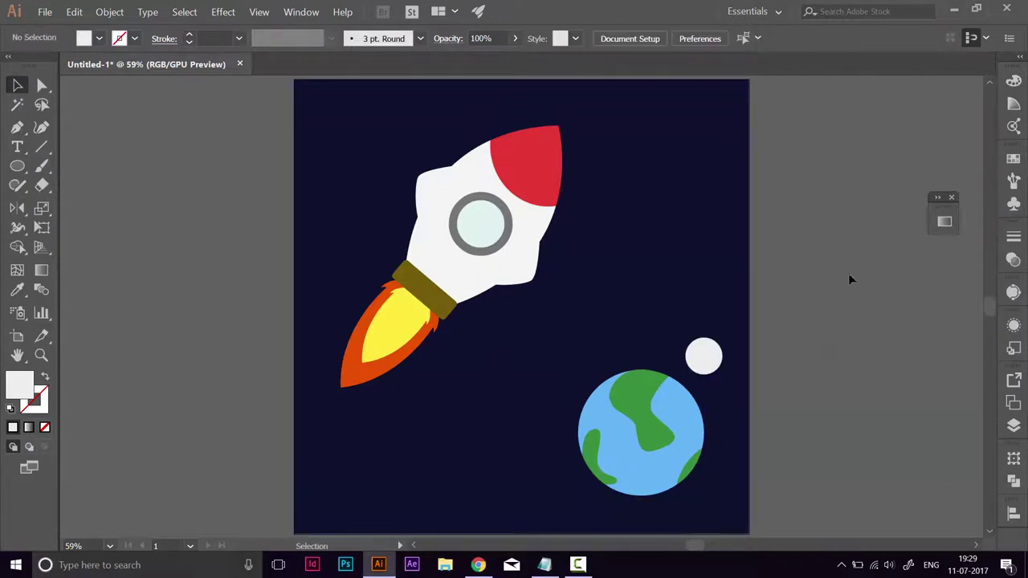
Search Google Images in a new browser tab for space high resolution wallpapers and browse the pictures.
{"action": "key", "text": "alt+Tab"}
{"action": "key", "text": "ctrl+t"}
{"action": "type", "text": "space high re"}
{"action": "left_click", "coordinate": [173, 84]}
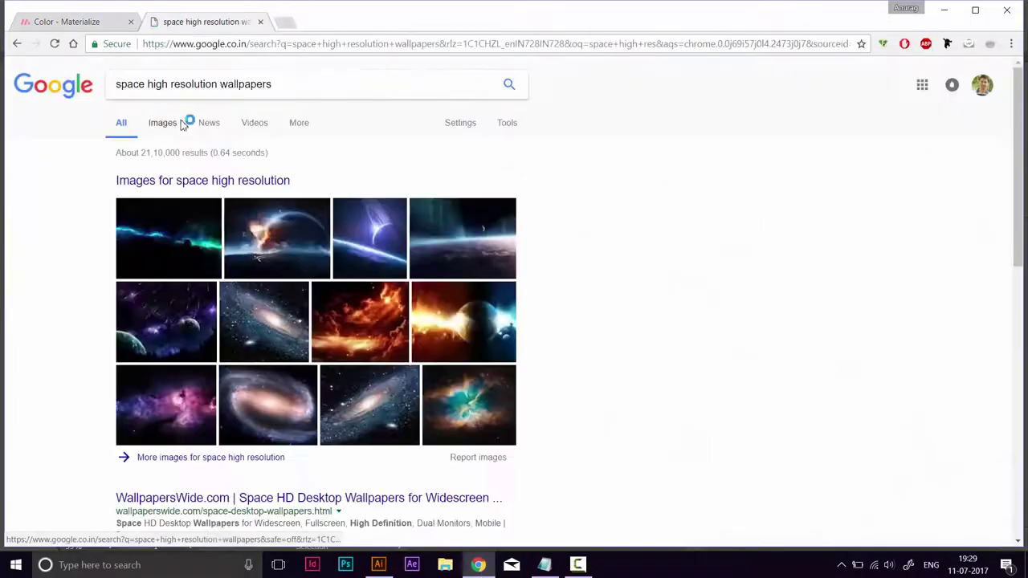
{"action": "left_click", "coordinate": [163, 123]}
{"action": "scroll", "coordinate": [530, 269], "scroll_direction": "down", "scroll_amount": 1}
{"action": "scroll", "coordinate": [530, 269], "scroll_direction": "down", "scroll_amount": 4}
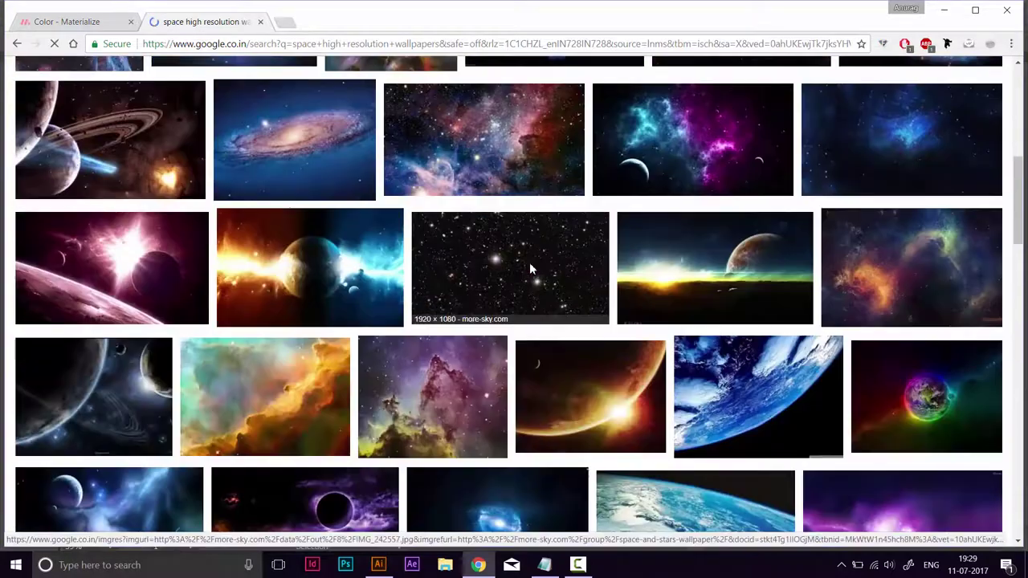
{"action": "scroll", "coordinate": [402, 200], "scroll_direction": "up", "scroll_amount": 6}
Search the images for night sky and filter the results by size.
{"action": "triple_click", "coordinate": [230, 84]}
{"action": "type", "text": "night sky"}
{"action": "key", "text": "Return"}
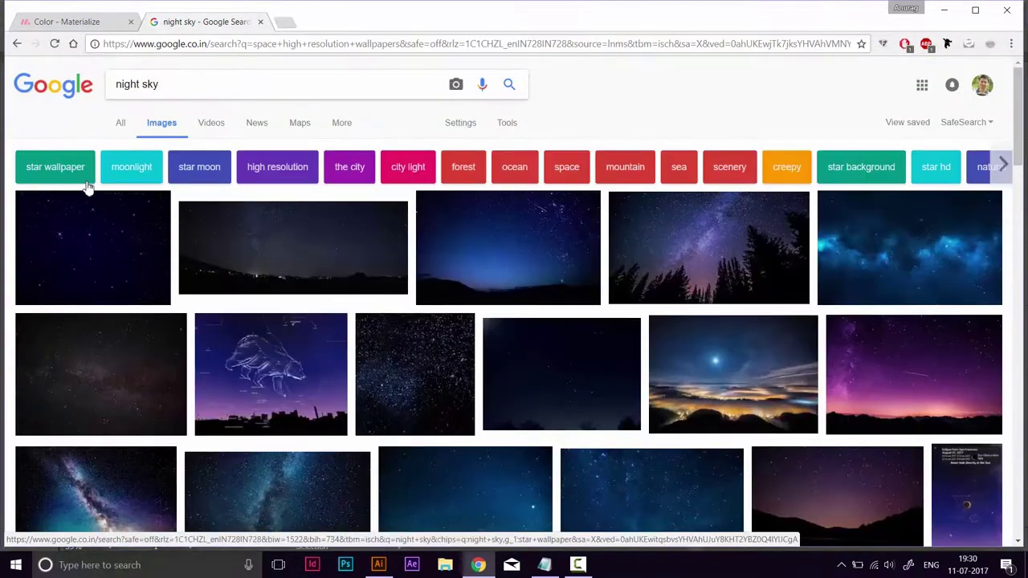
{"action": "left_click", "coordinate": [506, 123]}
{"action": "left_click", "coordinate": [128, 146]}
{"action": "left_click", "coordinate": [126, 188]}
{"action": "scroll", "coordinate": [126, 190], "scroll_direction": "down", "scroll_amount": 2}
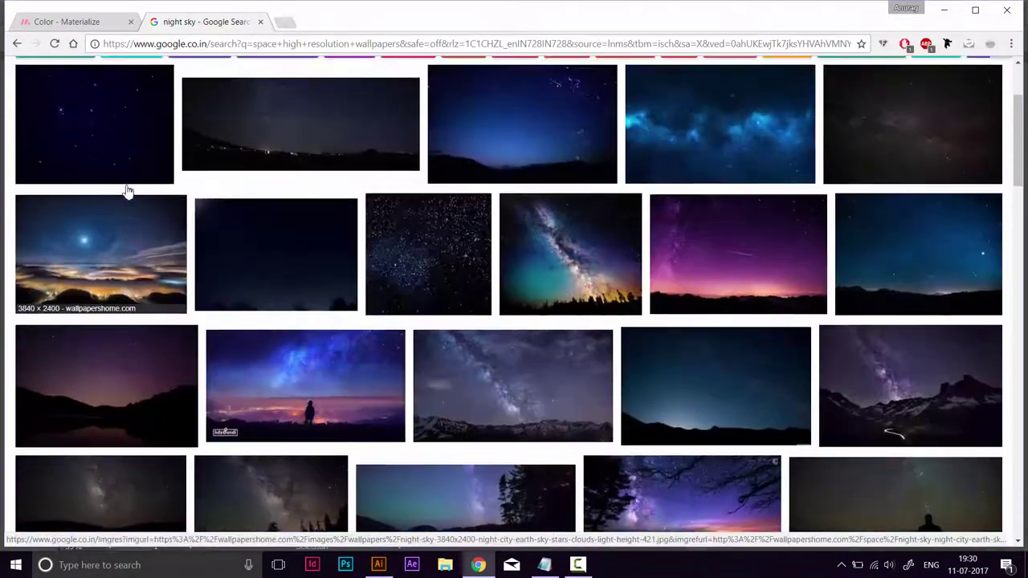
Open the dark blue starry sky image at full size and save it as space in the Half hour illustration challenge folder.
{"action": "scroll", "coordinate": [126, 190], "scroll_direction": "up", "scroll_amount": 1}
{"action": "left_click", "coordinate": [127, 190]}
{"action": "left_click", "coordinate": [523, 214]}
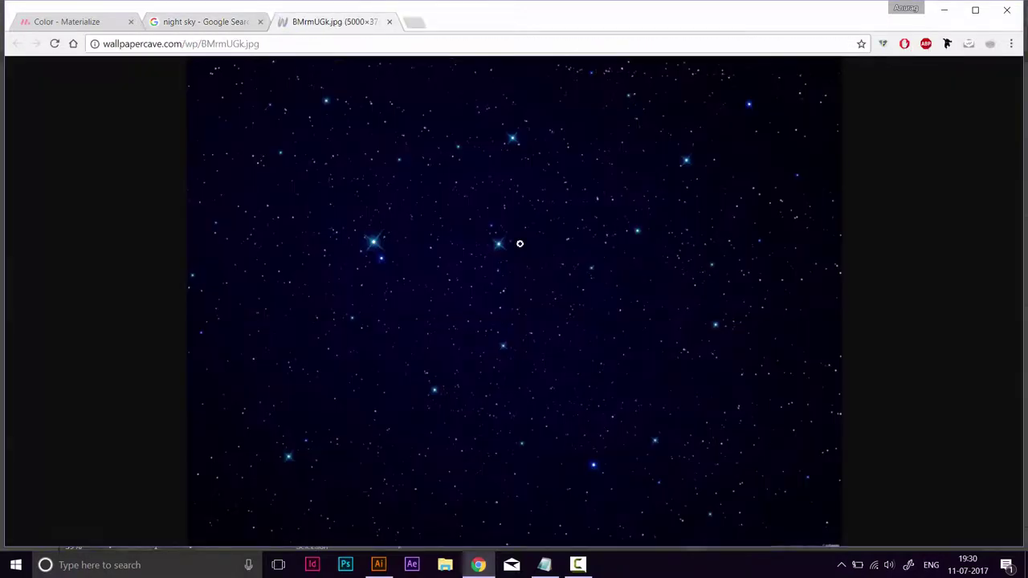
{"action": "right_click", "coordinate": [517, 241]}
{"action": "left_click", "coordinate": [537, 272]}
{"action": "left_click", "coordinate": [178, 32]}
{"action": "scroll", "coordinate": [173, 208], "scroll_direction": "down", "scroll_amount": 1}
{"action": "double_click", "coordinate": [171, 216]}
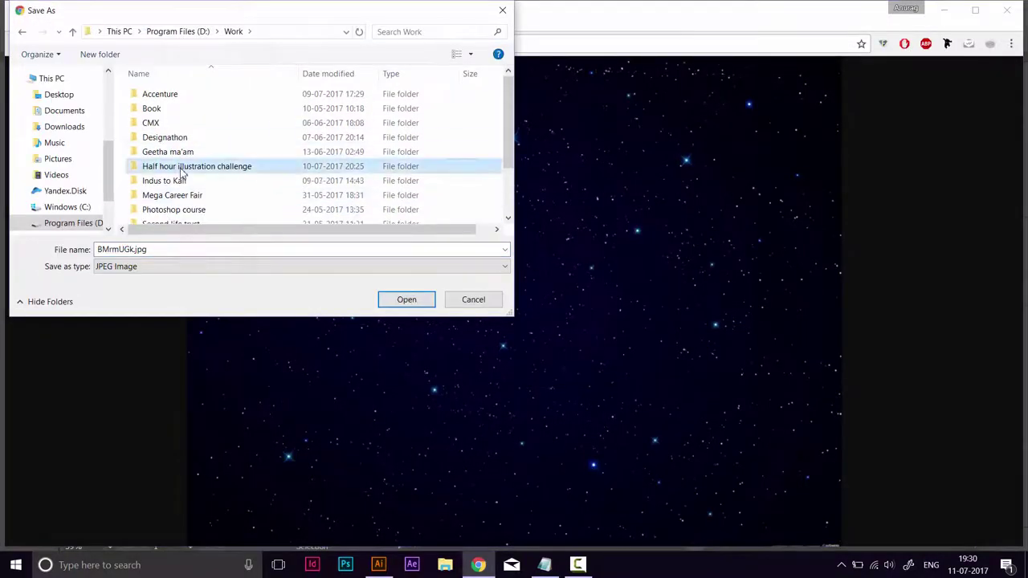
{"action": "double_click", "coordinate": [137, 168]}
{"action": "type", "text": "space"}
{"action": "key", "text": "Return"}
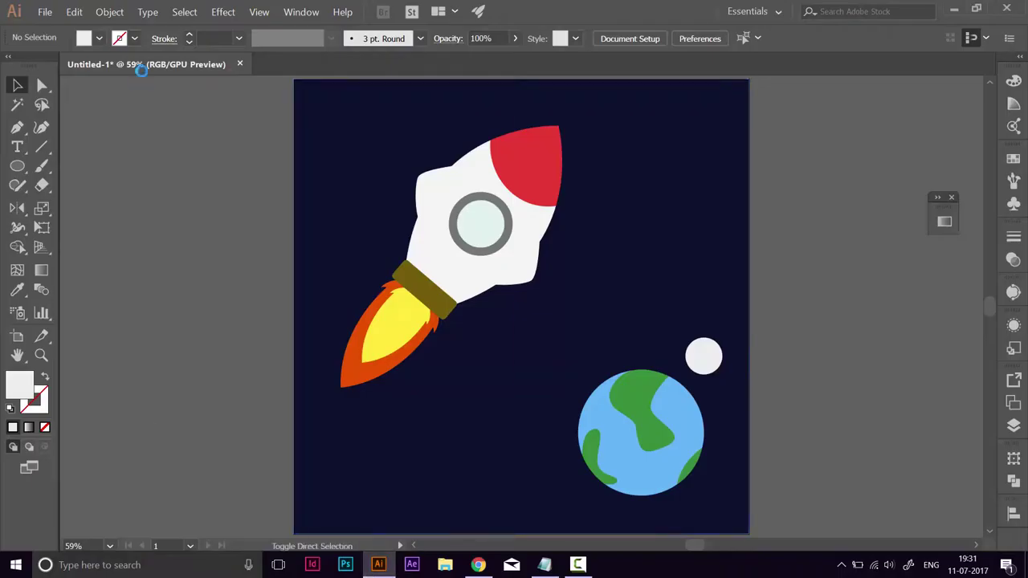
Place space.jpg in the Illustrator document, covering the artboard, and arrange it just above the background and behind the artwork.
{"action": "key", "text": "ctrl+shift+p"}
{"action": "left_click", "coordinate": [404, 362]}
{"action": "left_click_drag", "start_coordinate": [382, 188], "coordinate": [901, 506]}
{"action": "left_click_drag", "start_coordinate": [670, 243], "coordinate": [590, 242]}
{"action": "key", "text": "ctrl+shift+["}
{"action": "key", "text": "ctrl+]"}
{"action": "scroll", "coordinate": [951, 374], "scroll_direction": "up", "scroll_amount": 4}
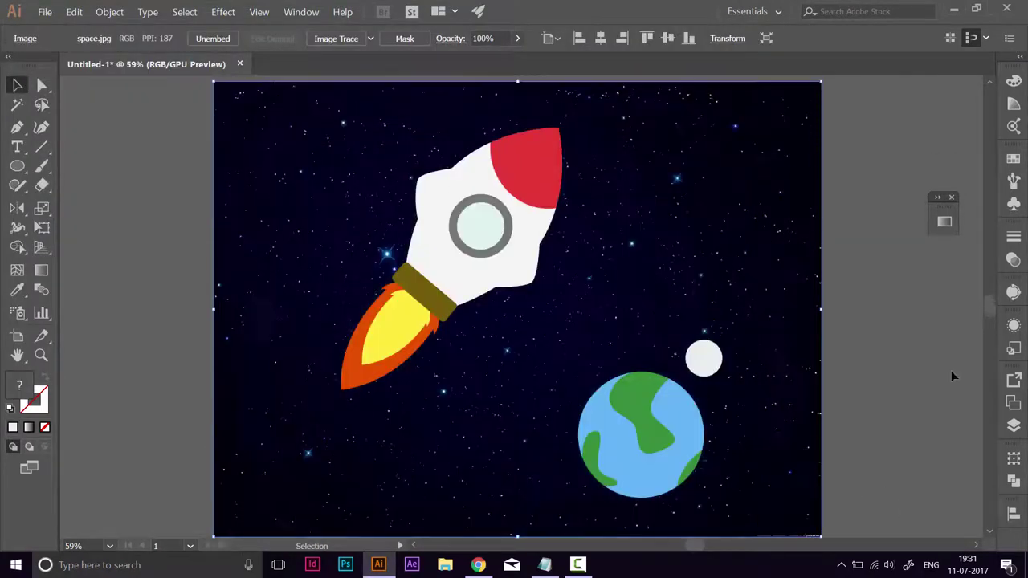
Set the starry image's opacity to 30%.
{"action": "left_click", "coordinate": [1015, 327]}
{"action": "left_click", "coordinate": [866, 385]}
{"action": "left_click", "coordinate": [856, 415]}
{"action": "left_click_drag", "start_coordinate": [854, 435], "coordinate": [813, 437]}
{"action": "left_click", "coordinate": [967, 319]}
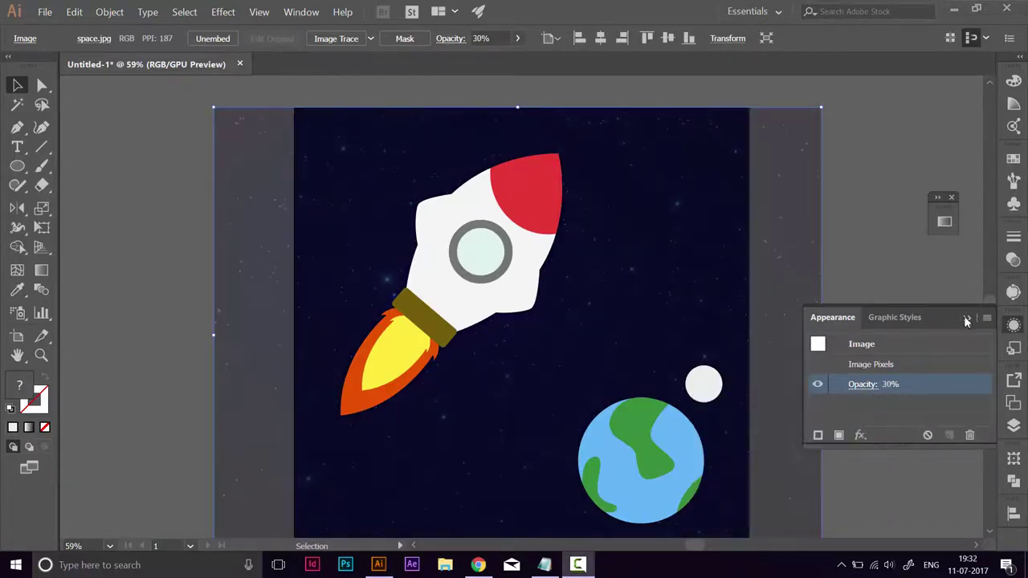
{"action": "left_click", "coordinate": [906, 285]}
Draw a rectangle matching the artboard and clip the starry image to it.
{"action": "key", "text": "ctrl+minus"}
{"action": "key", "text": "m"}
{"action": "left_click_drag", "start_coordinate": [329, 138], "coordinate": [713, 522]}
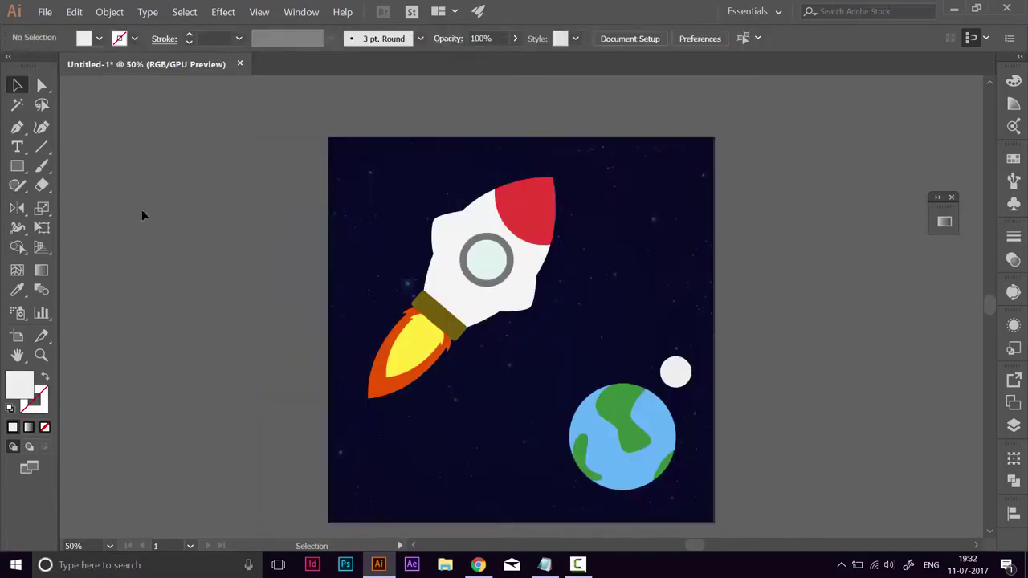